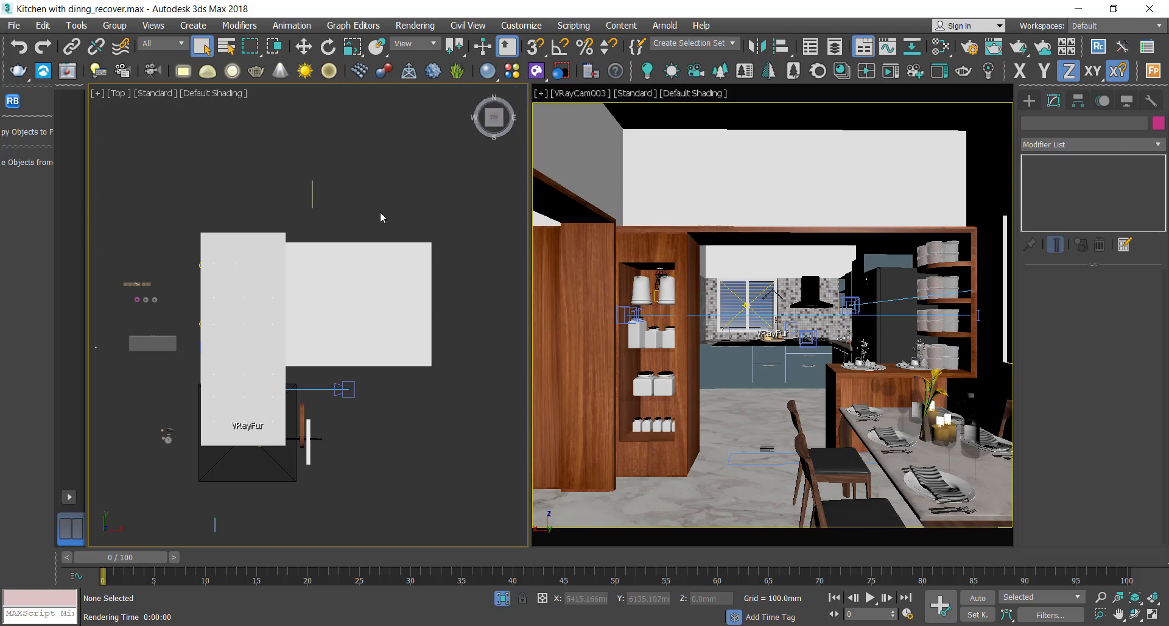
Open the render elements settings in Render Setup.
click(426, 28)
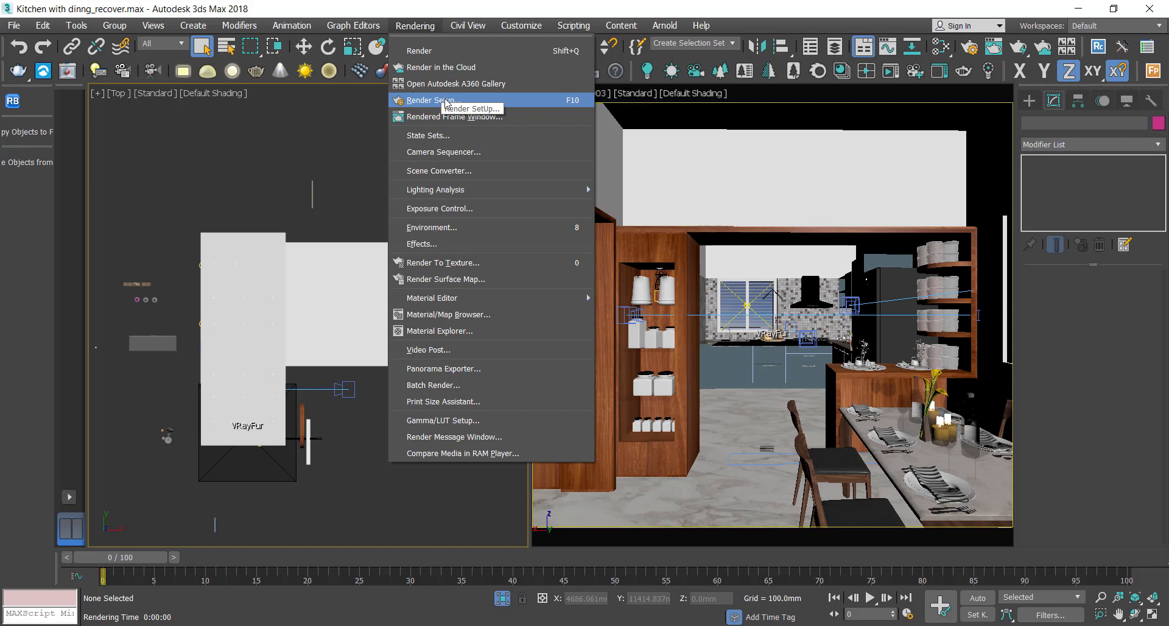
click(425, 101)
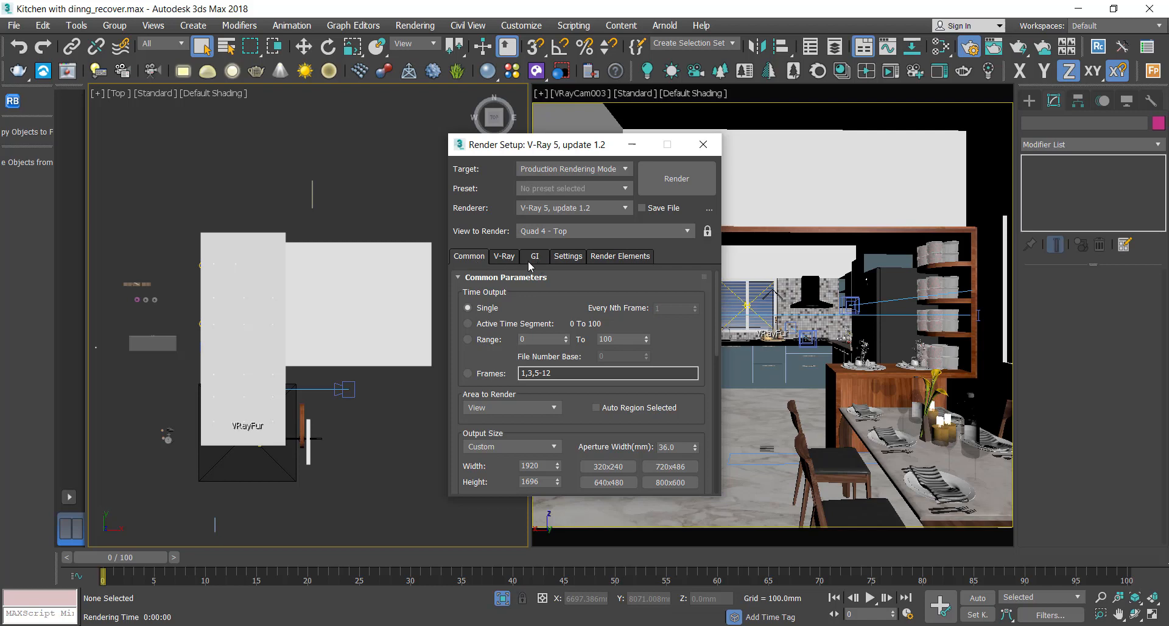
click(619, 256)
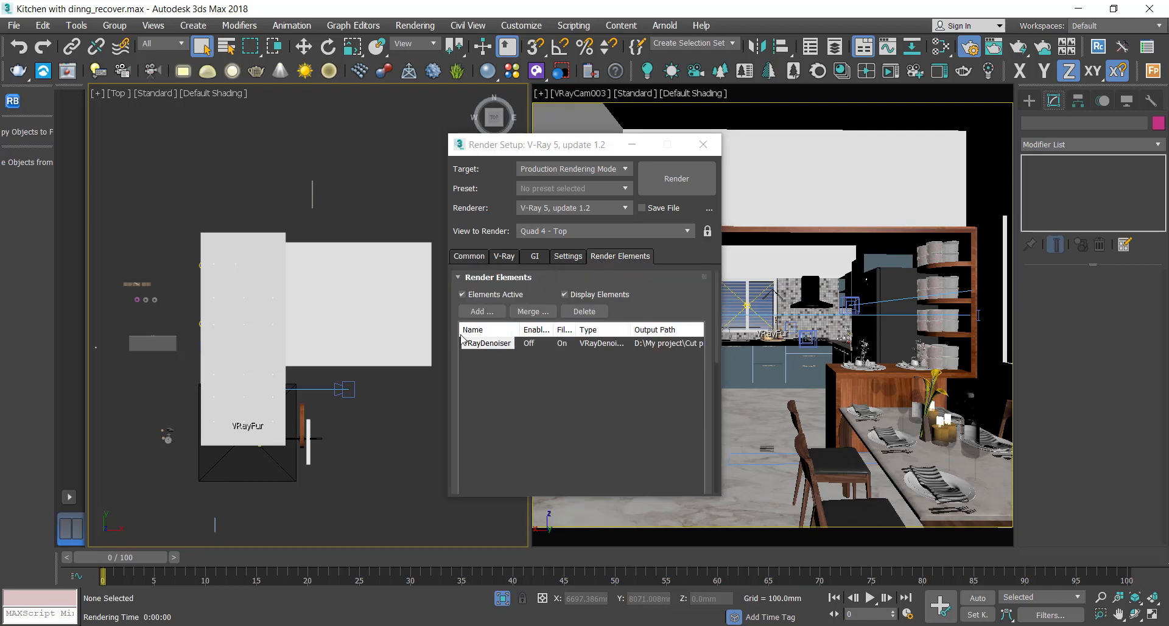
click(482, 312)
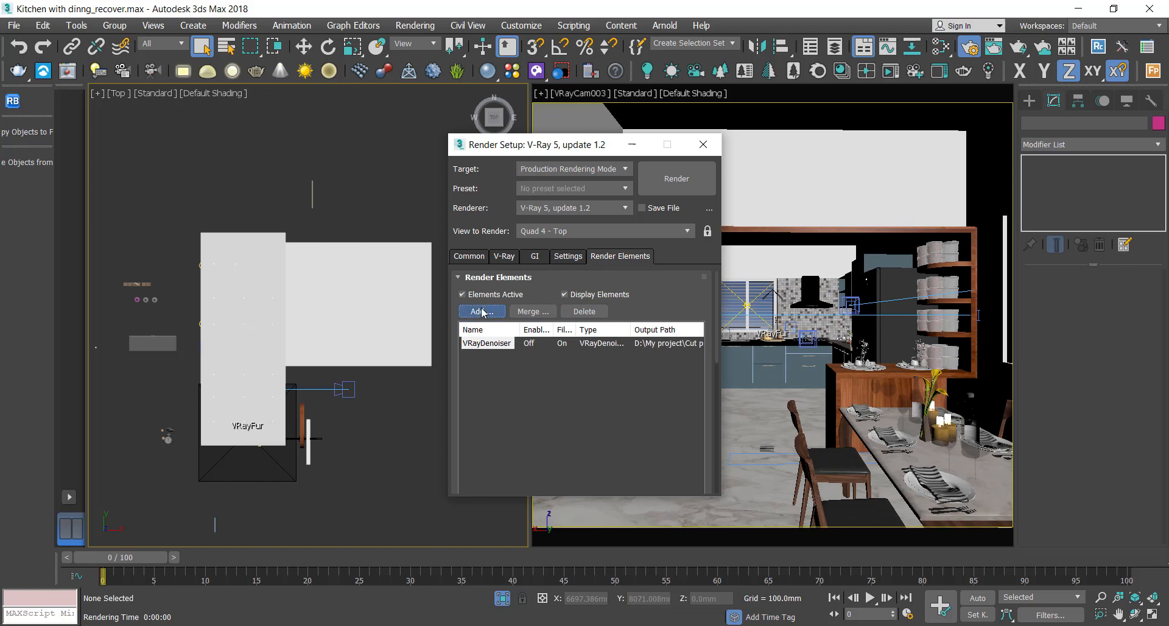
click(713, 175)
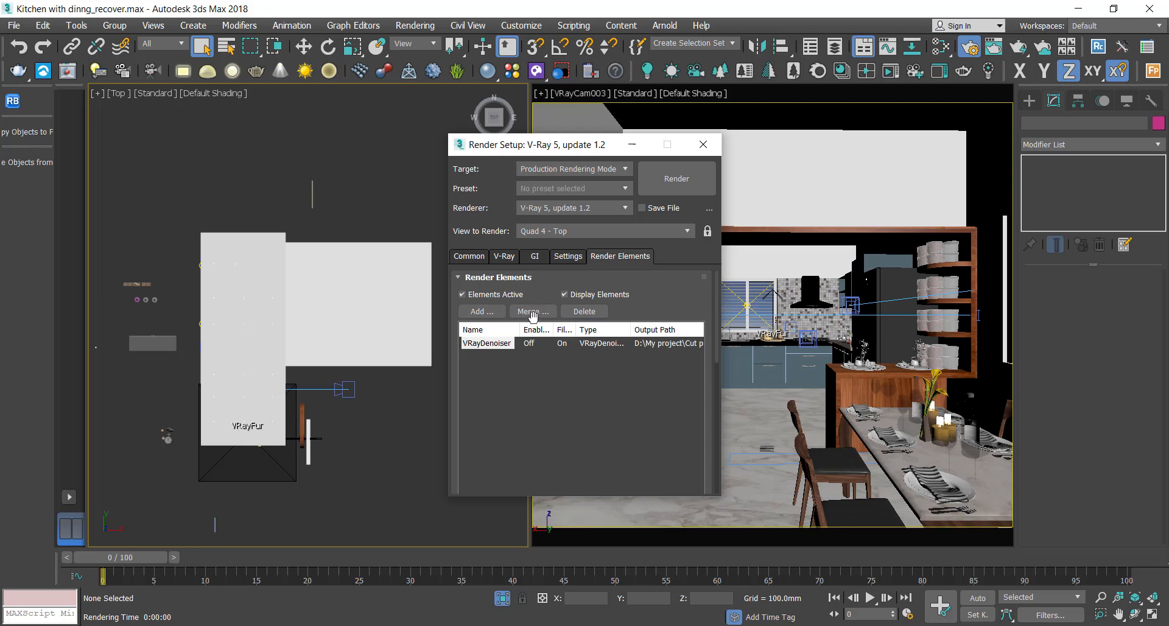
Browse the available render elements and select VRayExtraTex and VRayLighting for adding.
click(475, 311)
scroll(498, 225, down, 10)
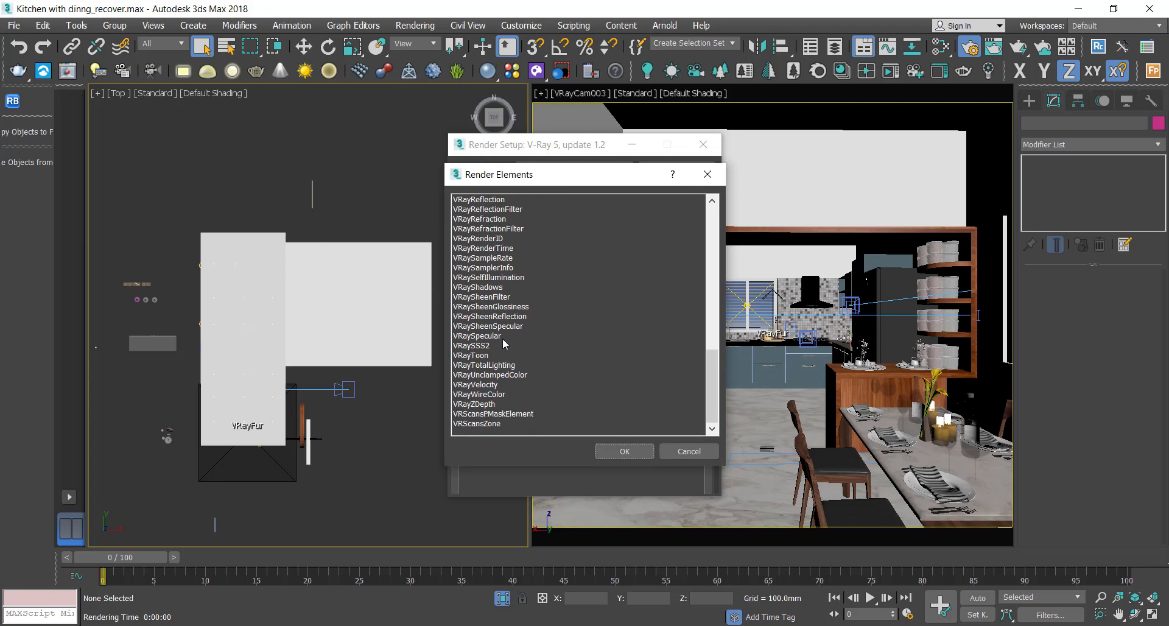
scroll(511, 341, up, 8)
scroll(701, 317, down, 7)
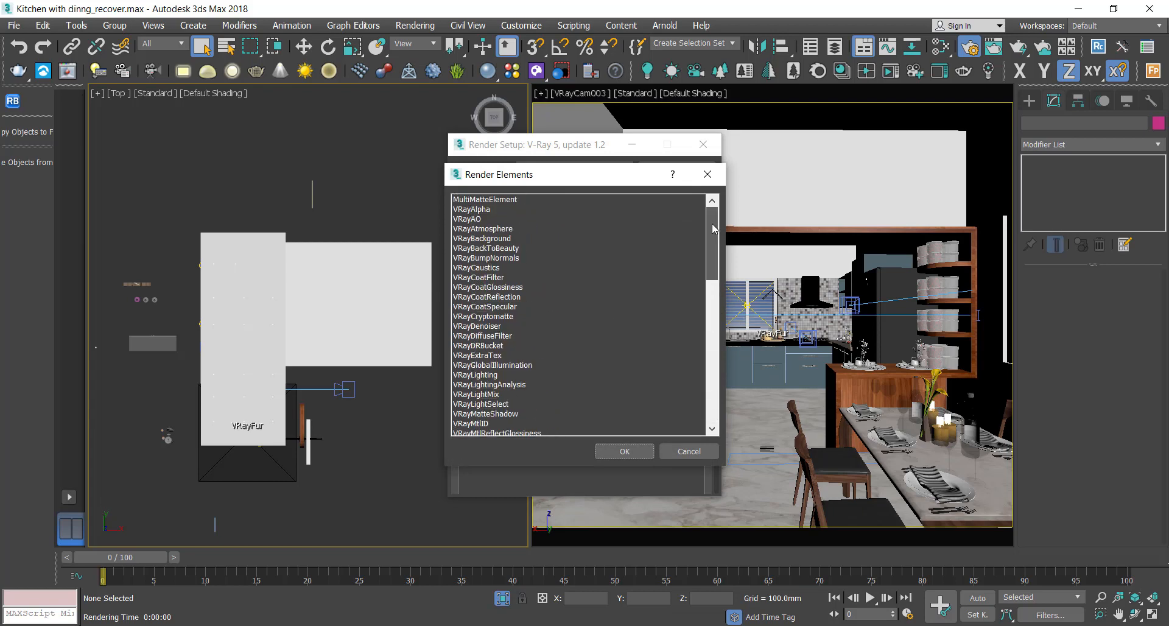
scroll(692, 408, up, 12)
scroll(651, 305, up, 4)
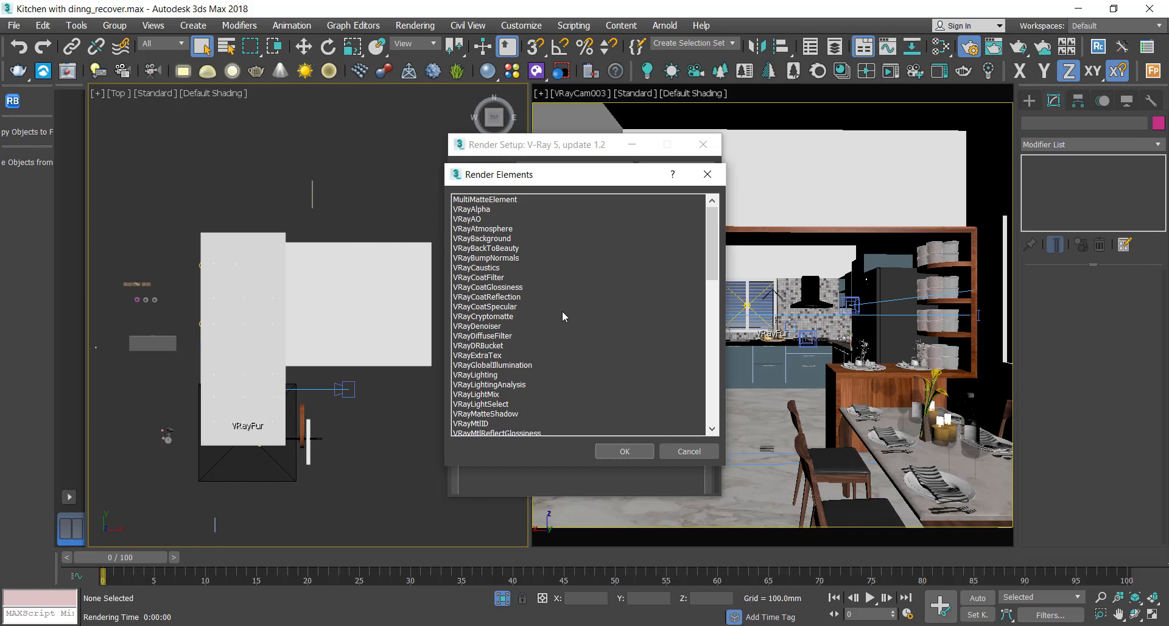
click(499, 327)
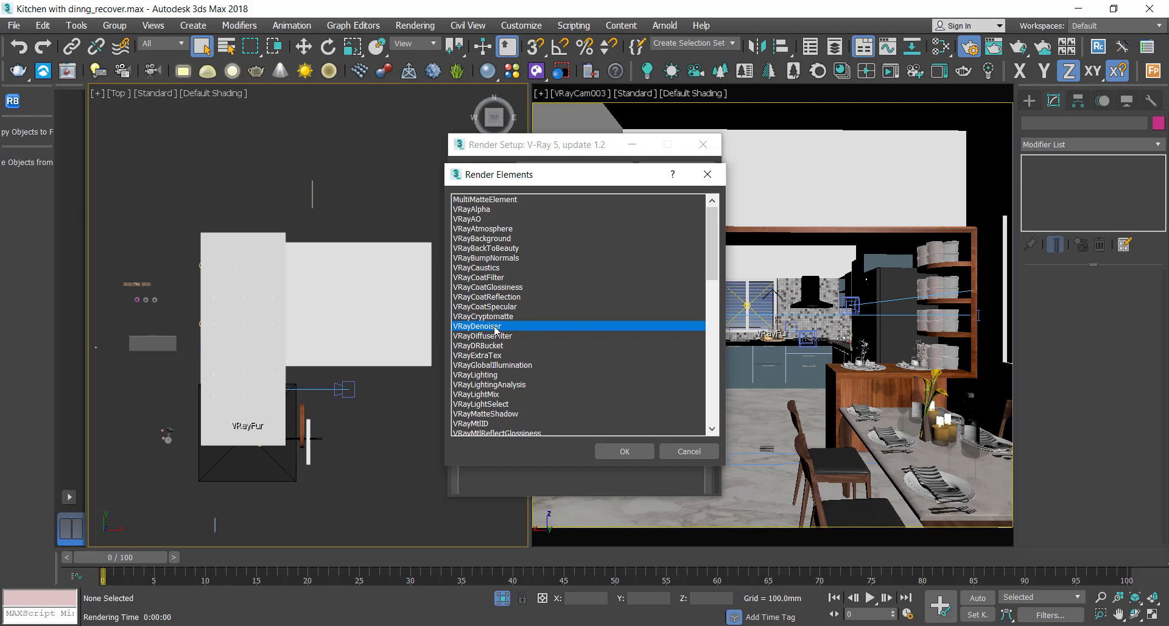
drag(515, 174, 210, 133)
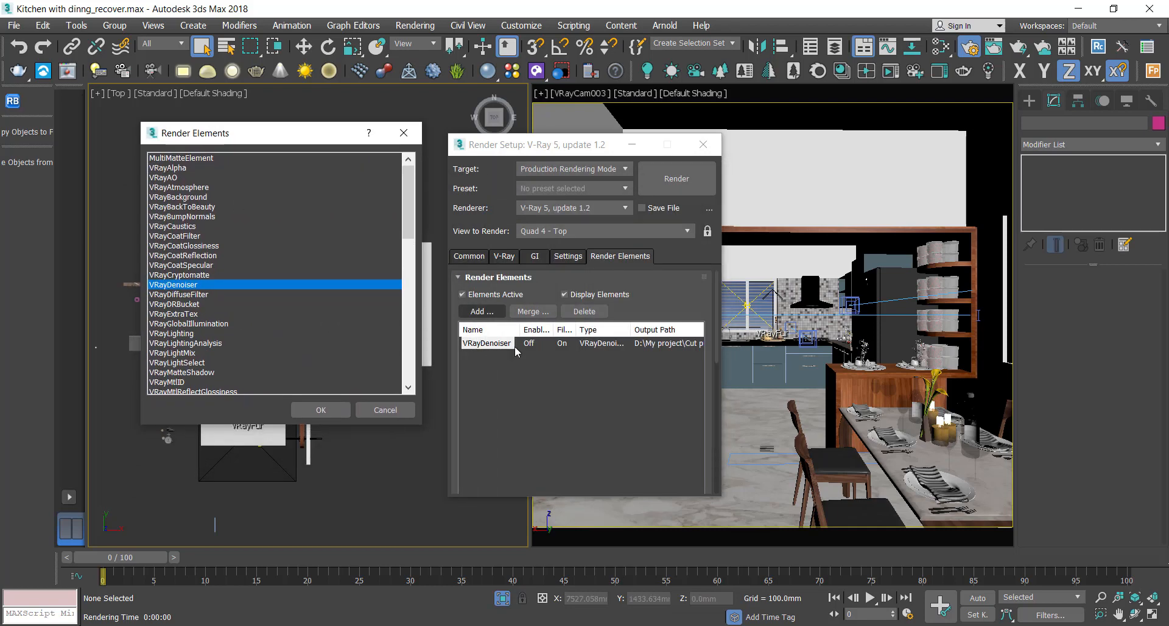
click(186, 315)
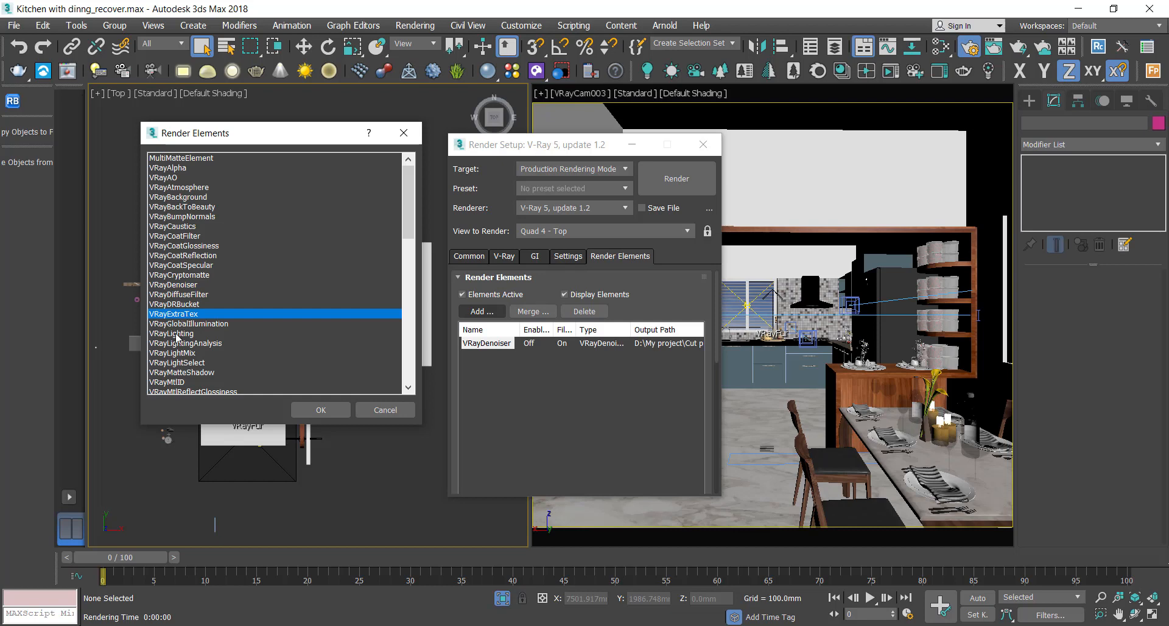
ctrl+click(182, 334)
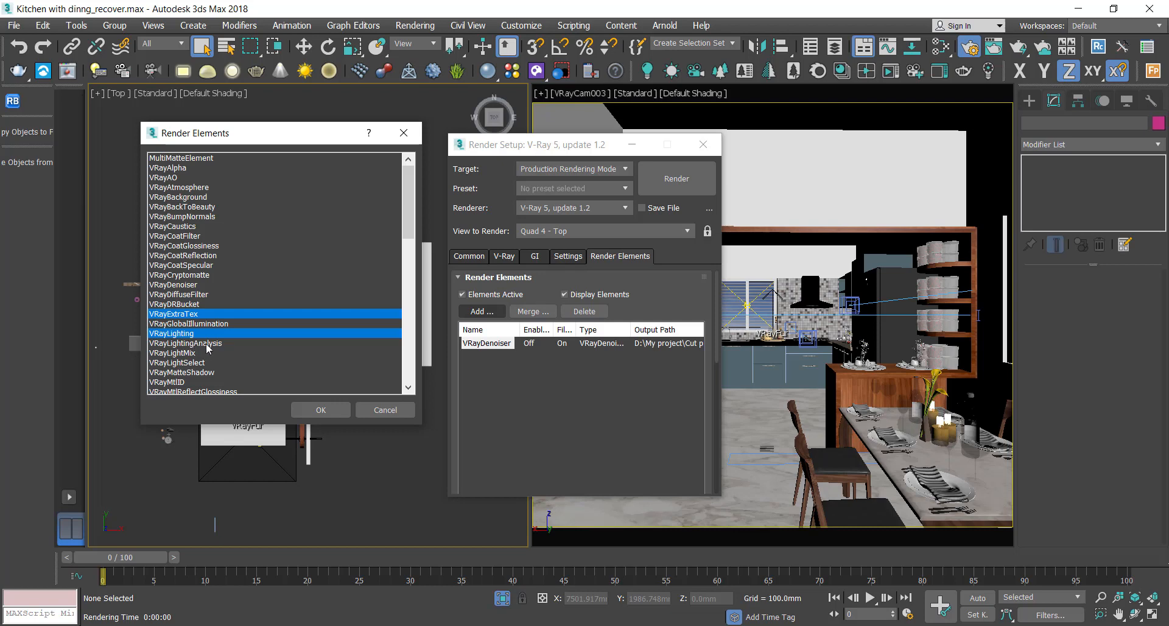
Include VRayReflection, VRayRefraction, VRayRenderID, VRayShadows and VRayWireColor in the selection and add all selected render elements.
scroll(207, 348, down, 2)
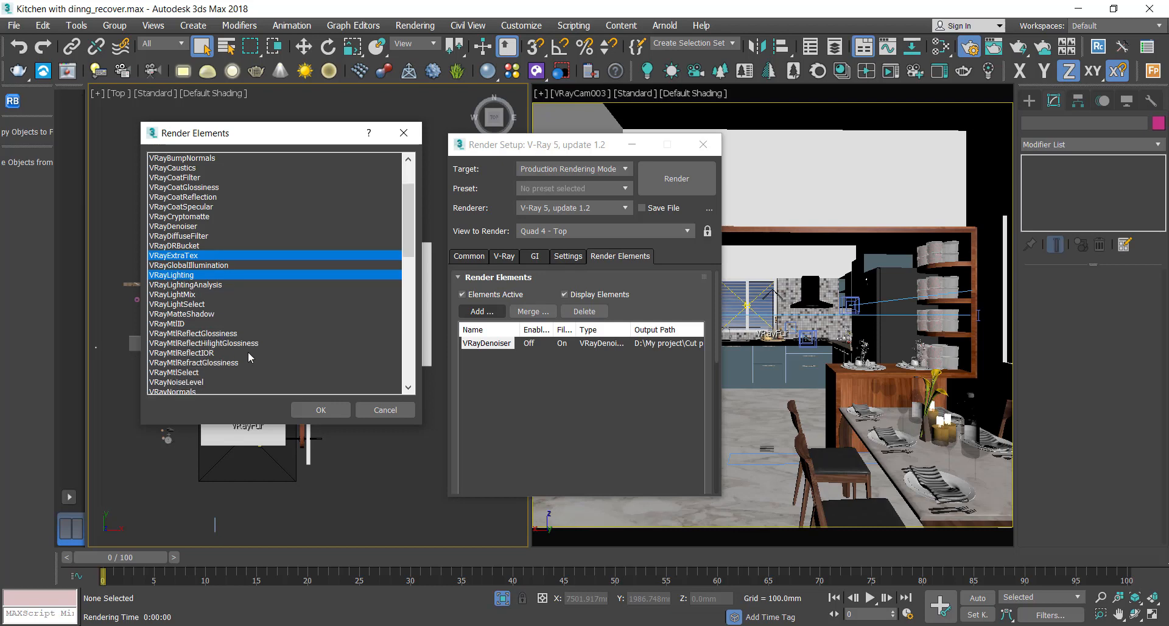
scroll(249, 357, down, 4)
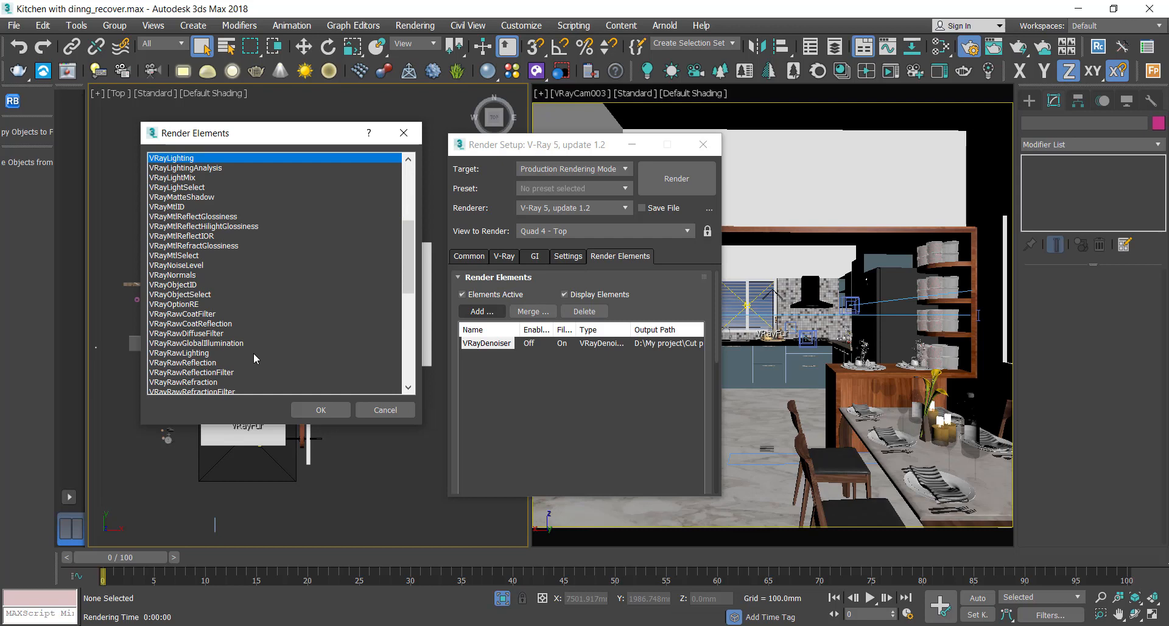
scroll(251, 334, down, 5)
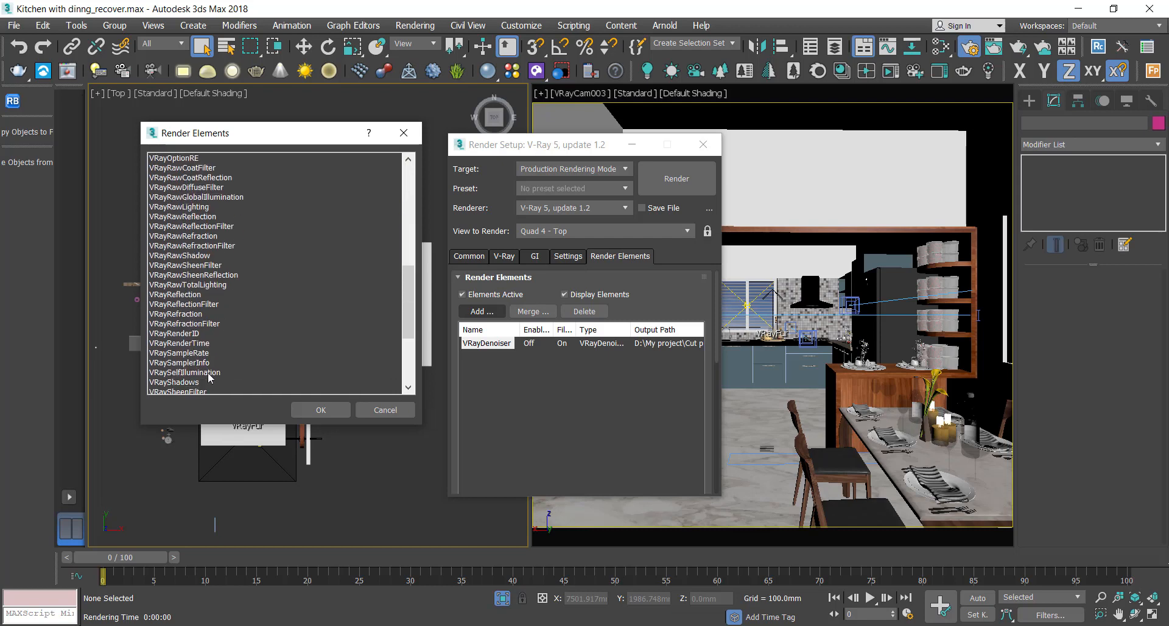
click(185, 294)
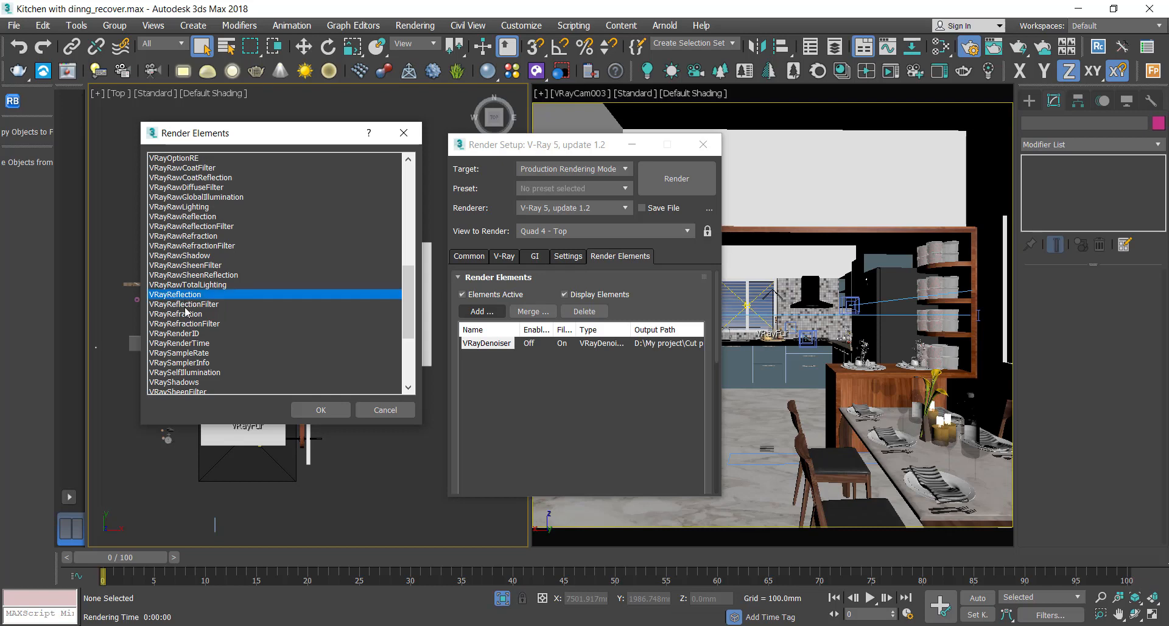
ctrl+click(185, 314)
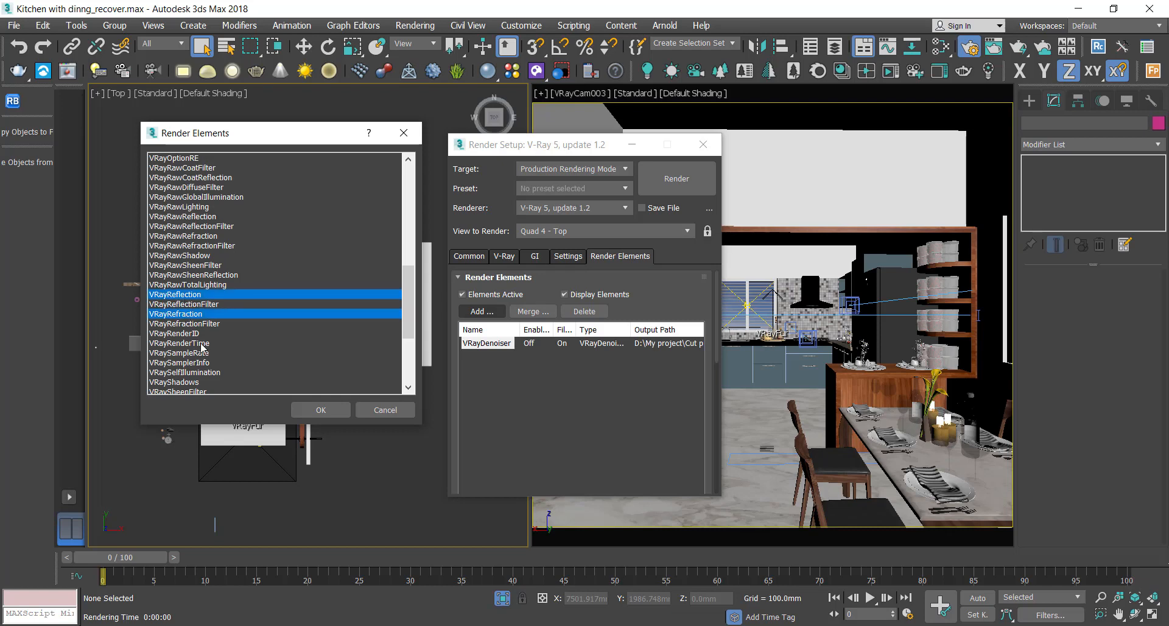
ctrl+click(171, 334)
scroll(262, 368, down, 2)
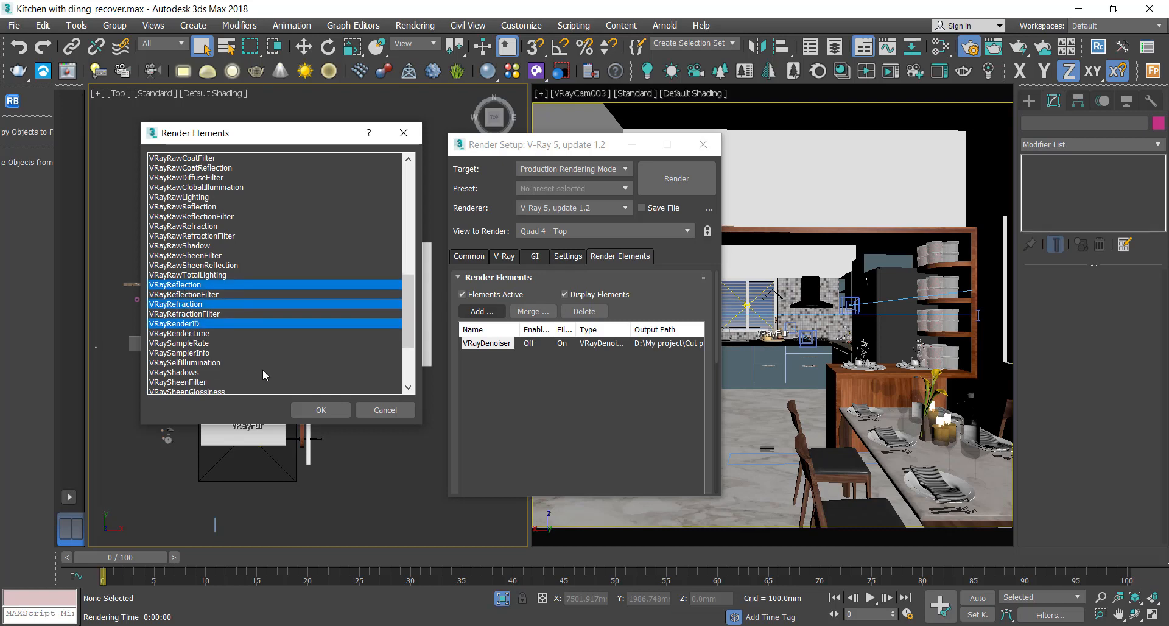
ctrl+click(183, 323)
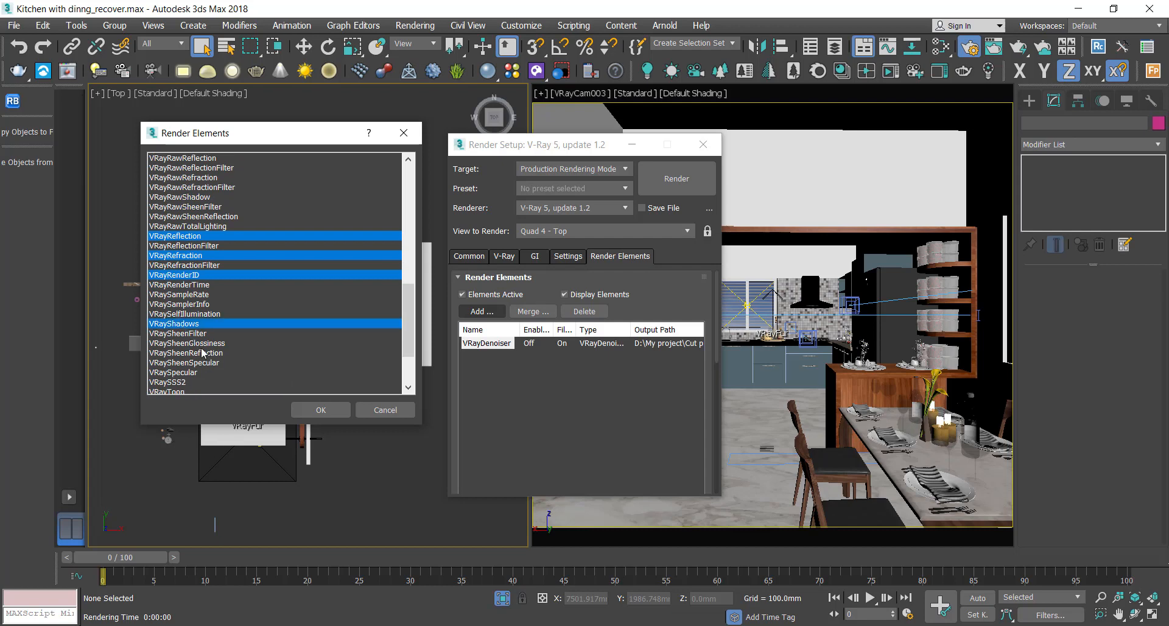
scroll(238, 359, down, 1)
scroll(239, 357, down, 2)
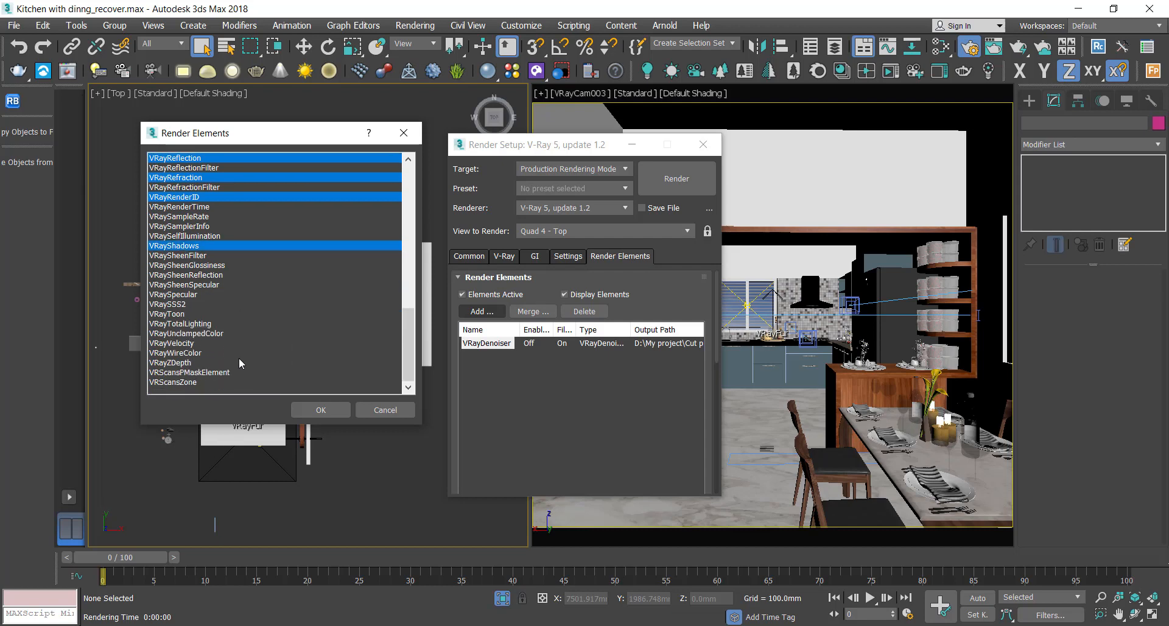
ctrl+click(175, 353)
click(316, 409)
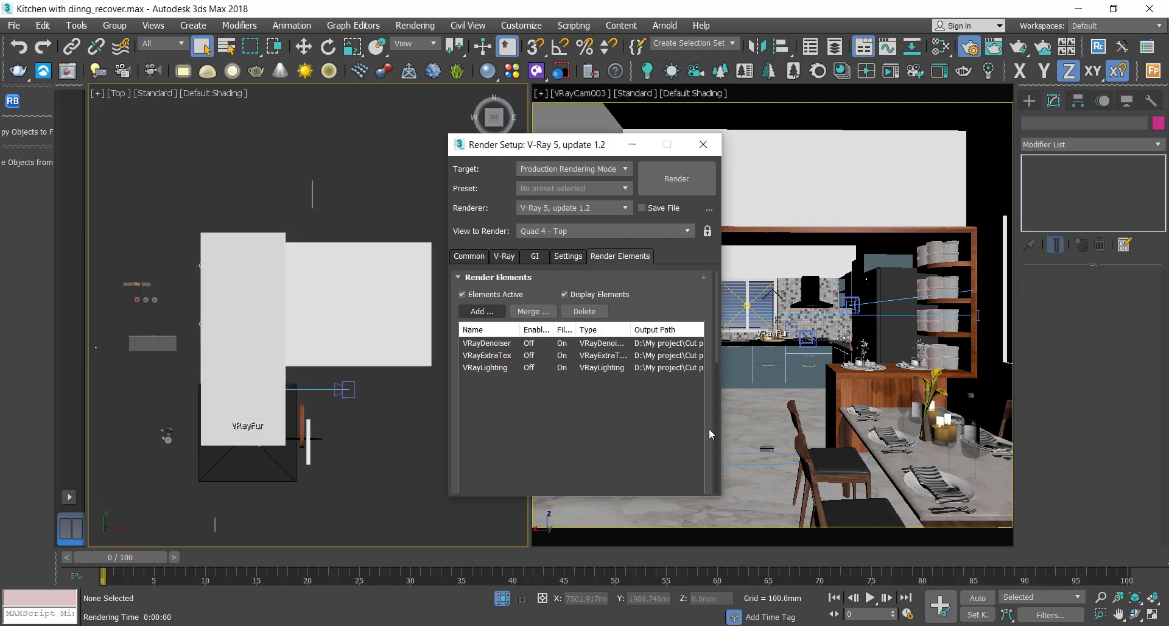
Delete the VRayWireColor render element, add it again and check its parameters.
click(511, 427)
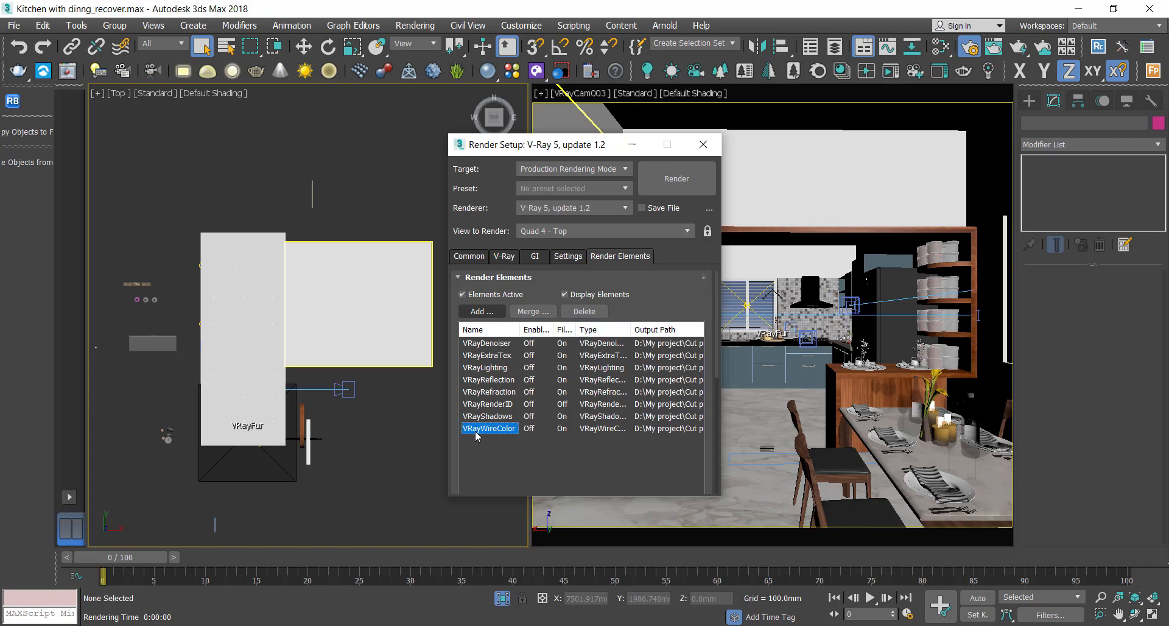
click(582, 311)
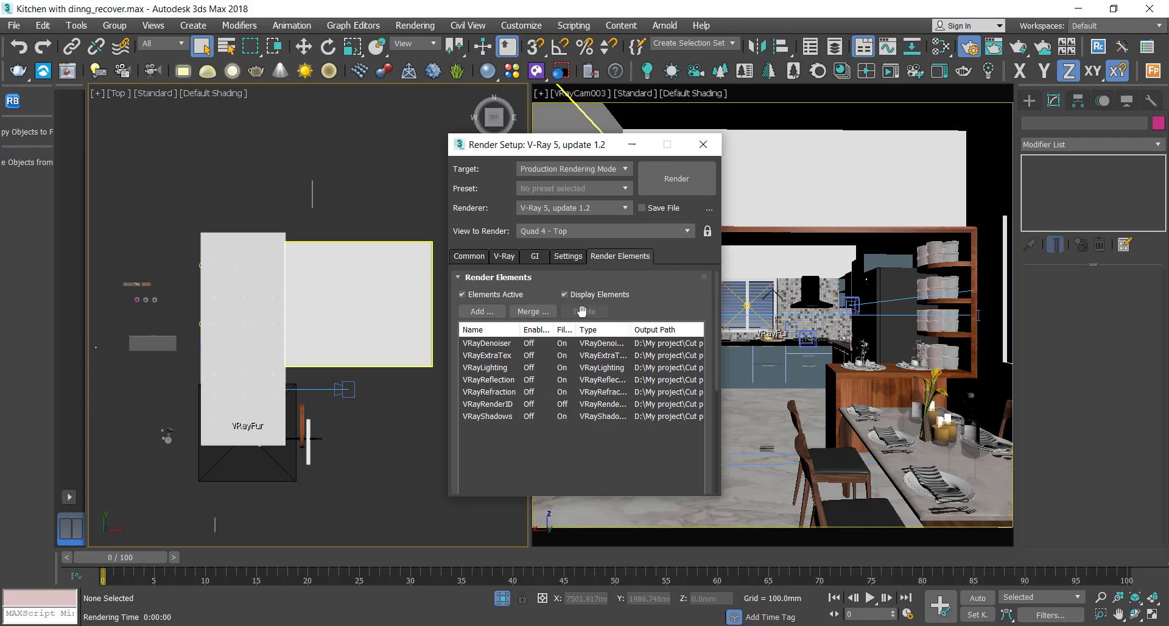
click(477, 311)
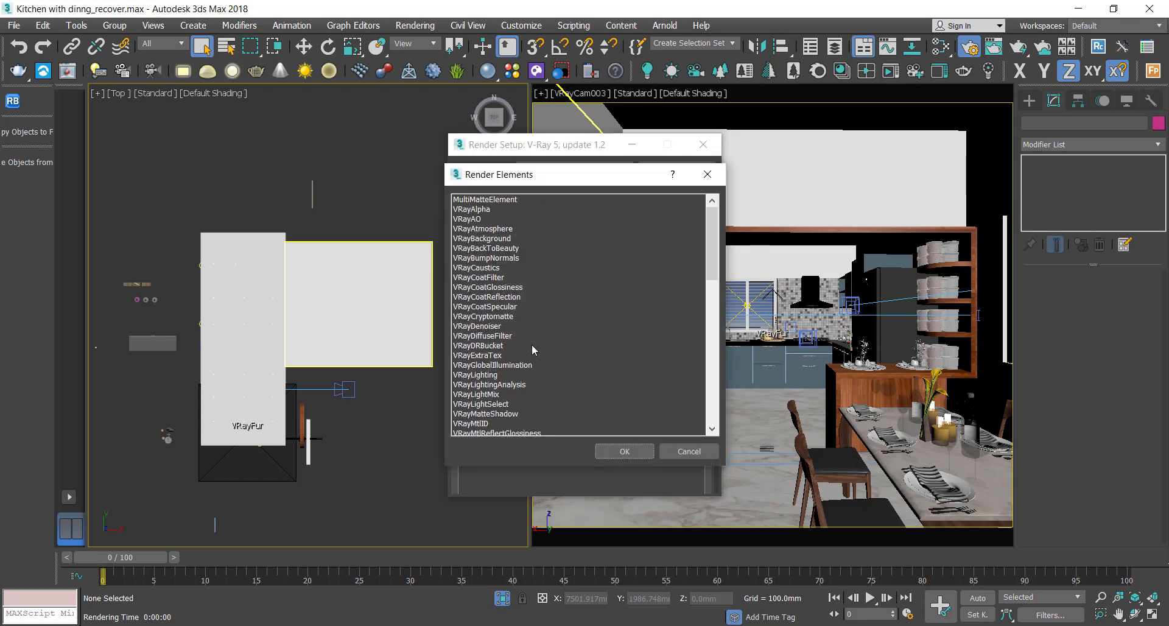
scroll(535, 346, down, 9)
scroll(538, 347, down, 8)
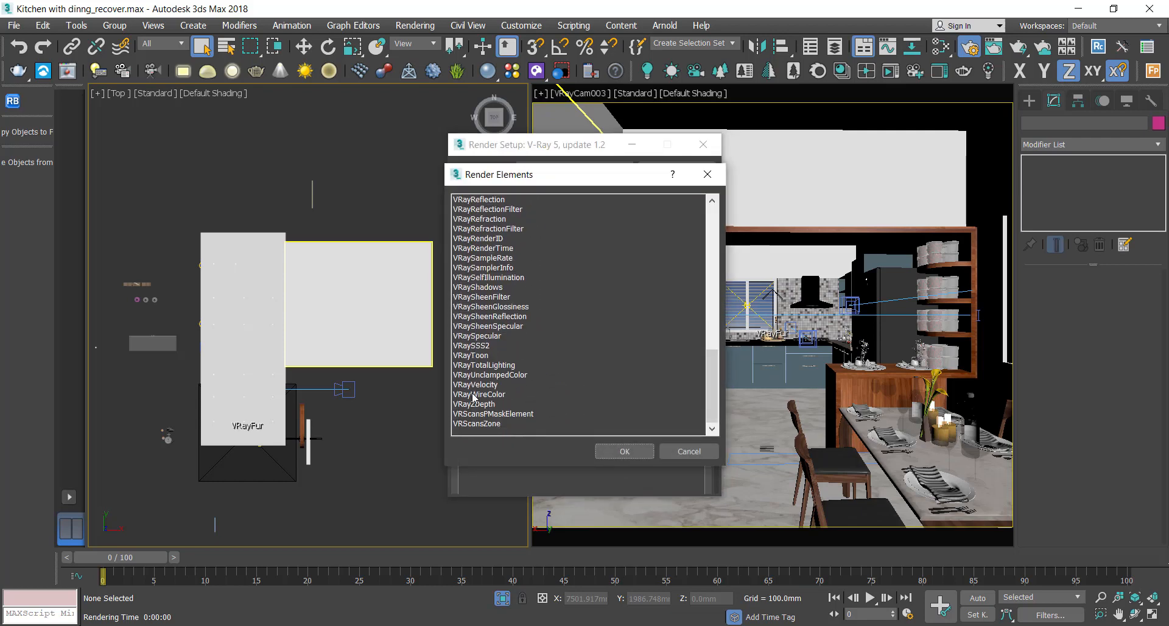
click(480, 395)
click(648, 451)
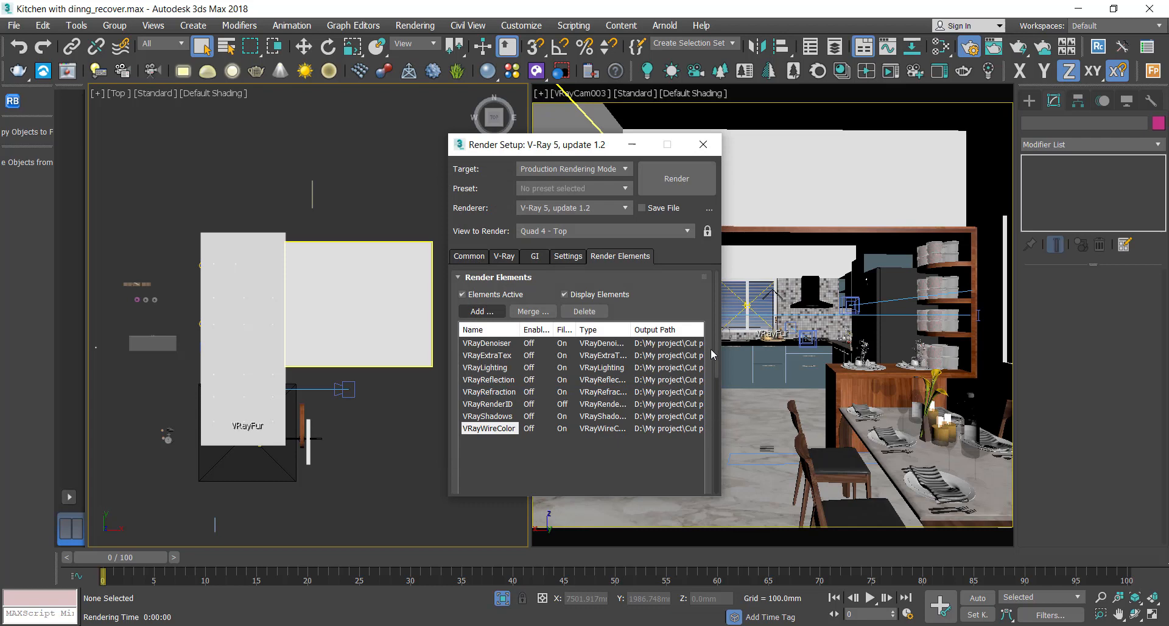
drag(716, 343, 708, 476)
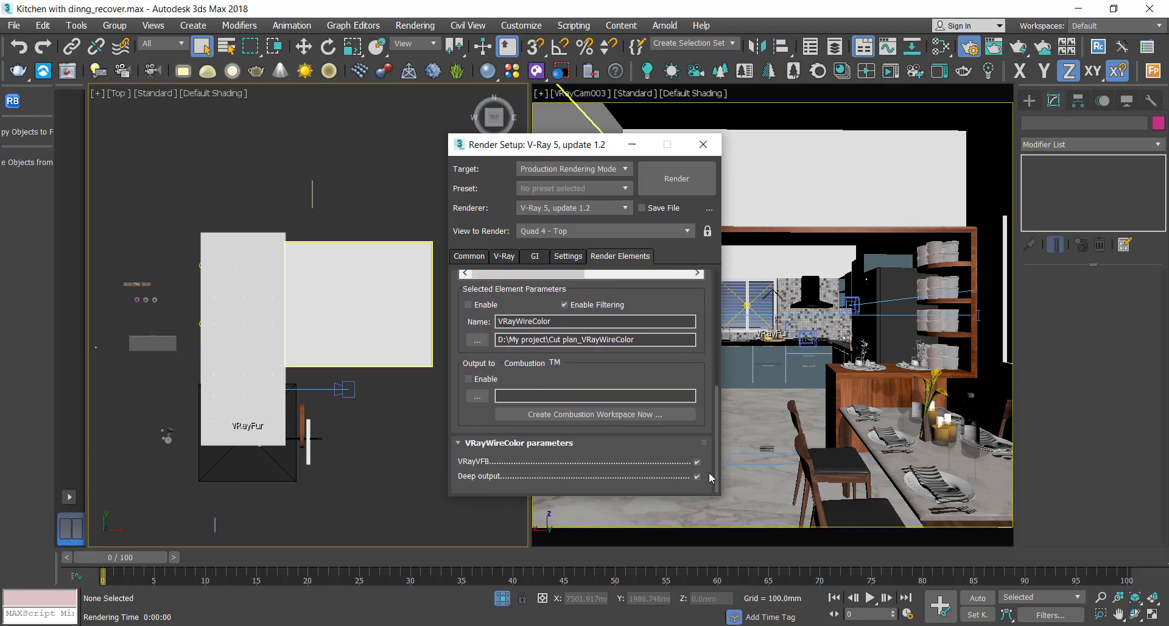
scroll(700, 400, up, 5)
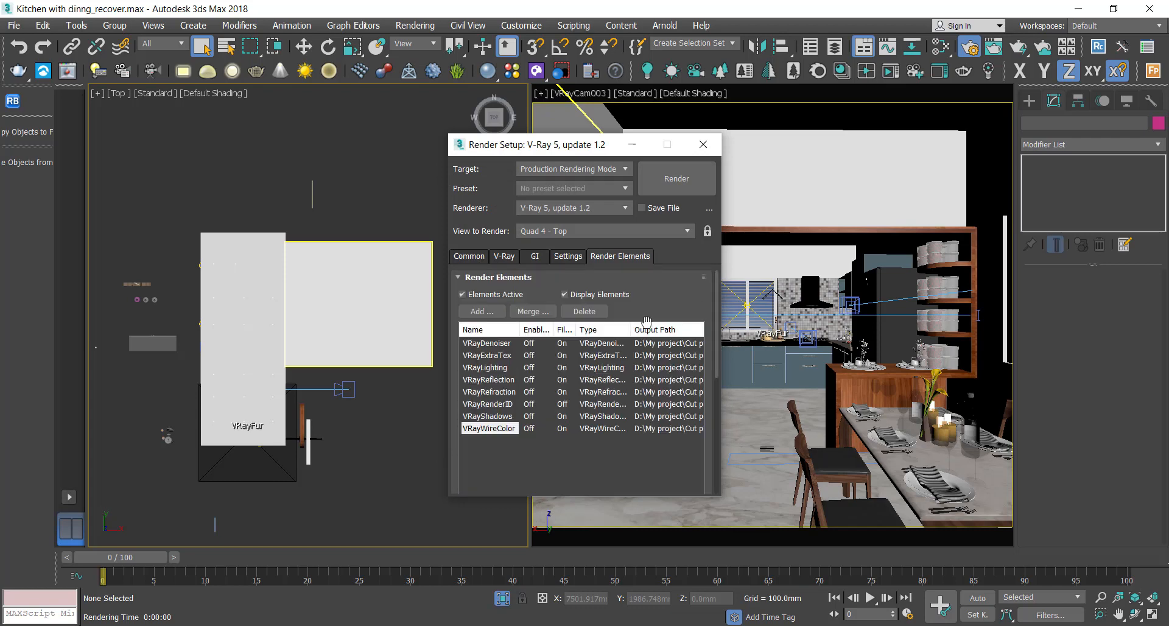
Set the VRayDenoiser element's preset to Strong and its denoising engine to Default V-Ray denoiser.
click(496, 348)
drag(714, 342, 696, 479)
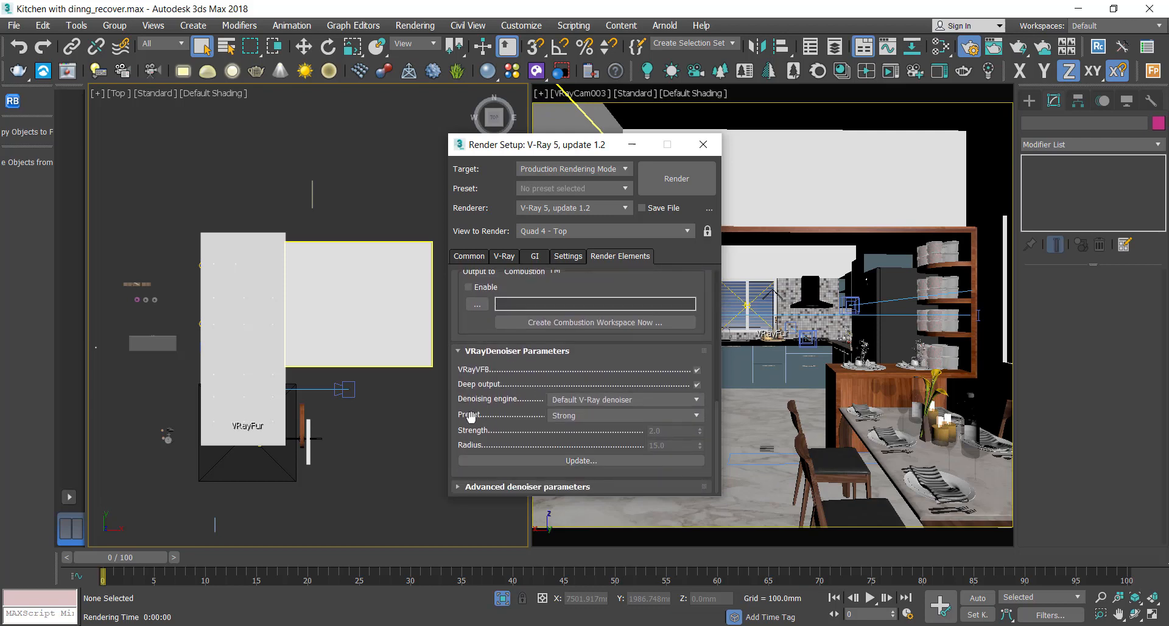
click(572, 416)
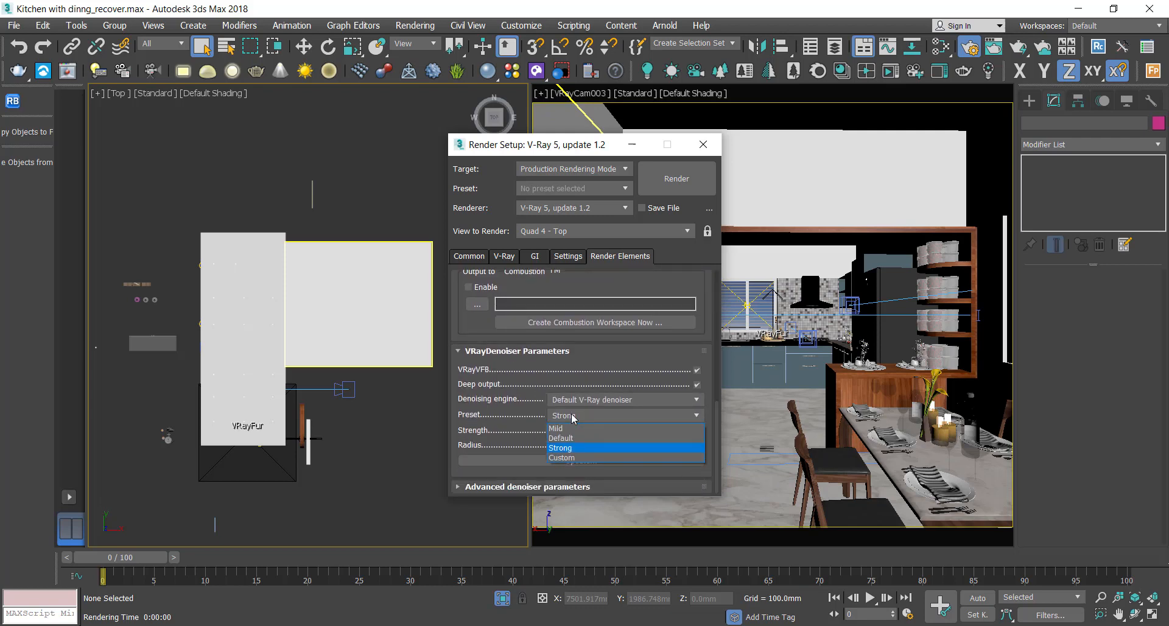
click(571, 451)
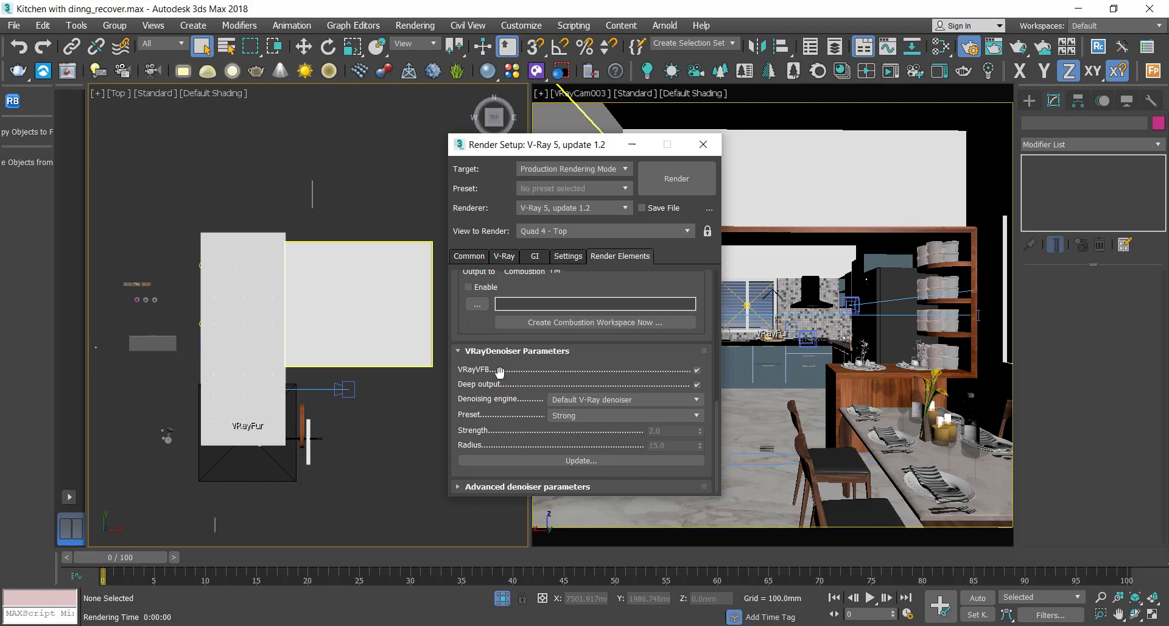
click(584, 404)
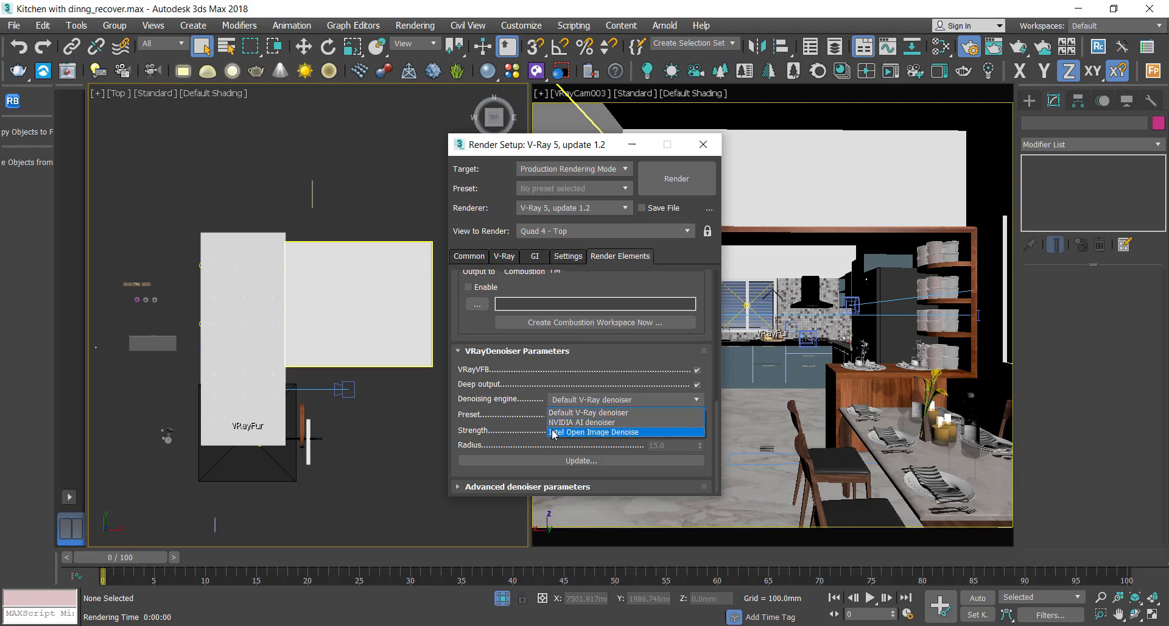
click(611, 412)
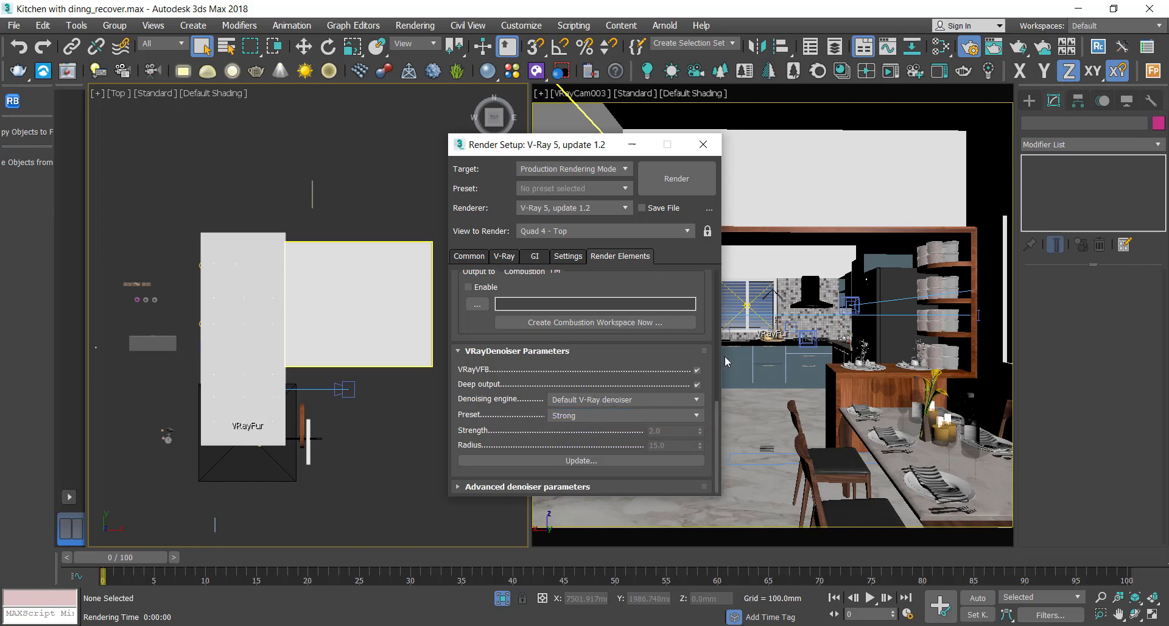
scroll(714, 396, up, 5)
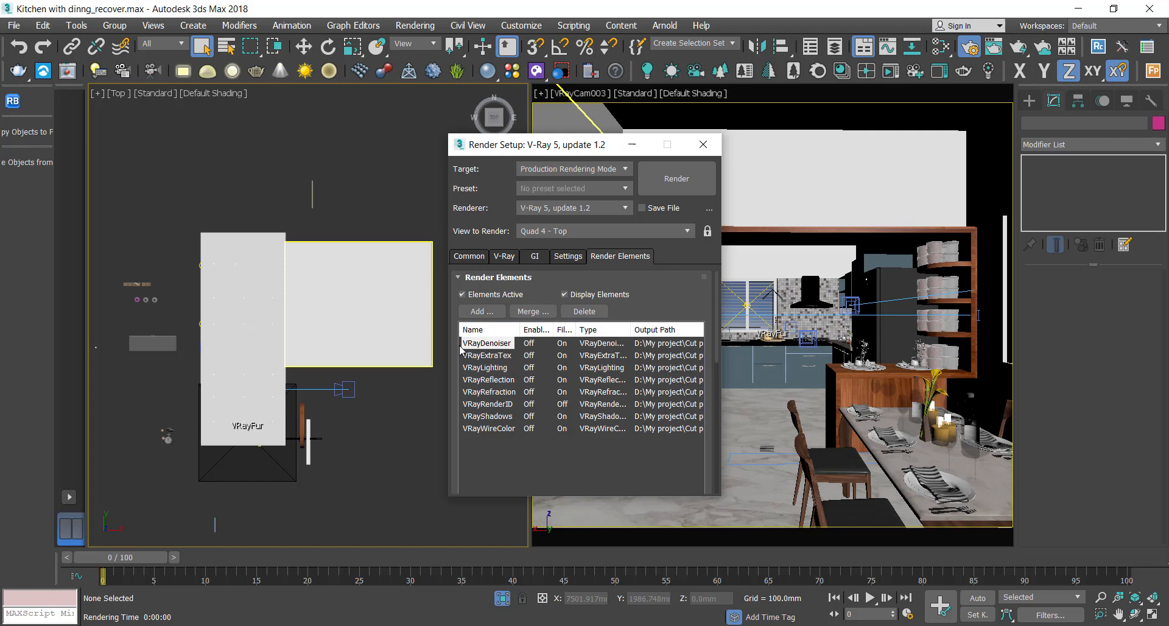
drag(537, 146, 441, 111)
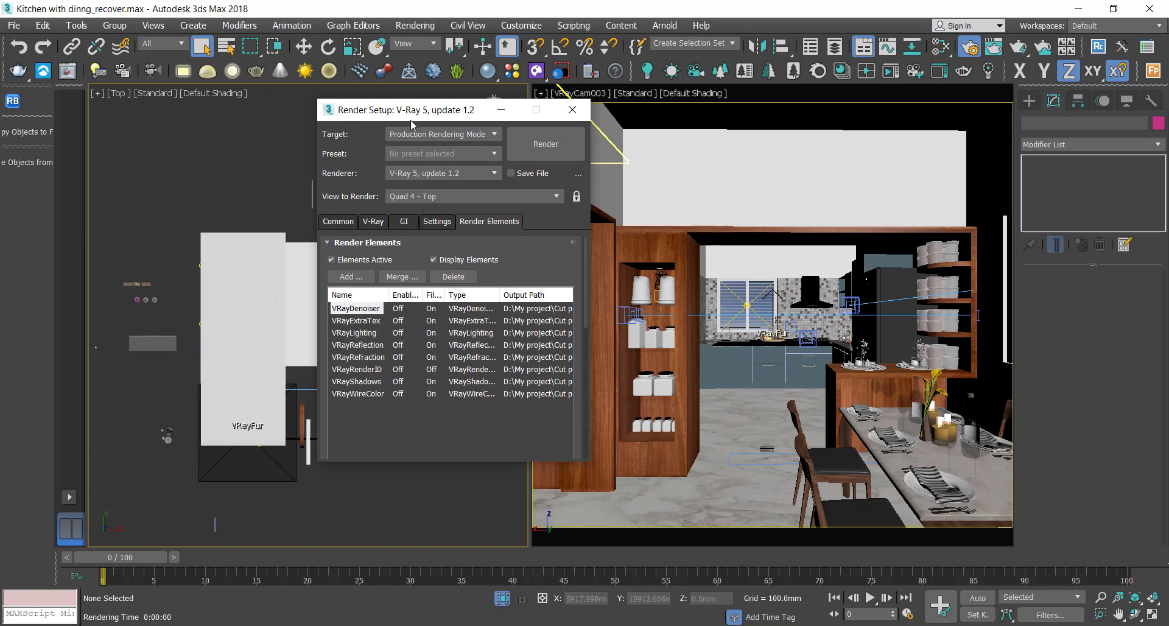
click(539, 146)
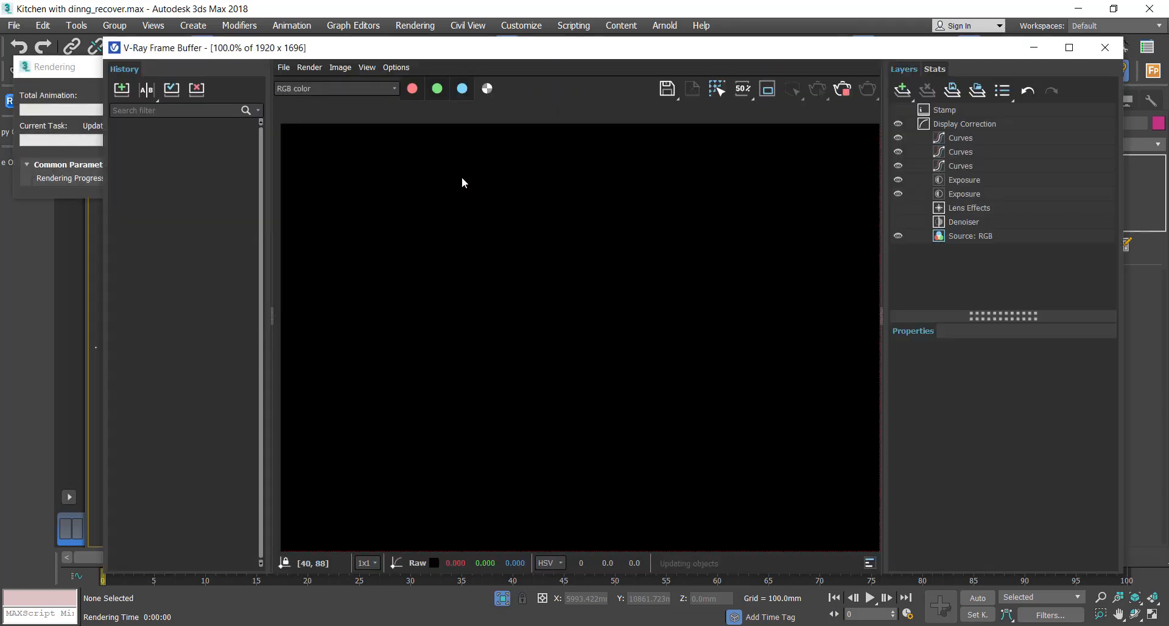
drag(527, 53, 502, 109)
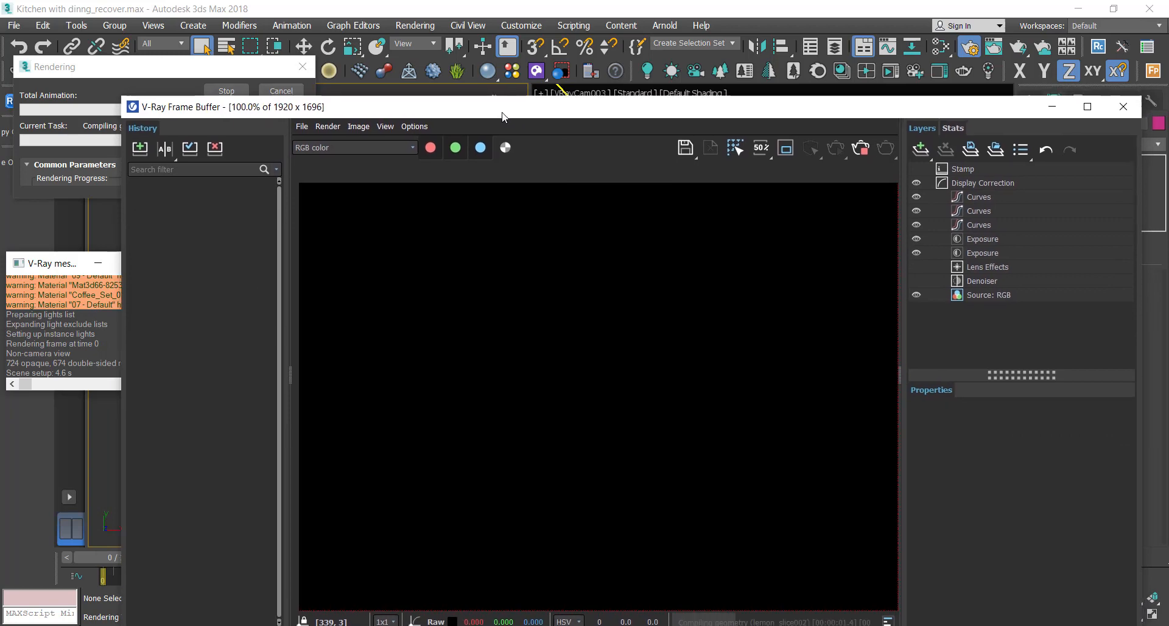
click(1124, 109)
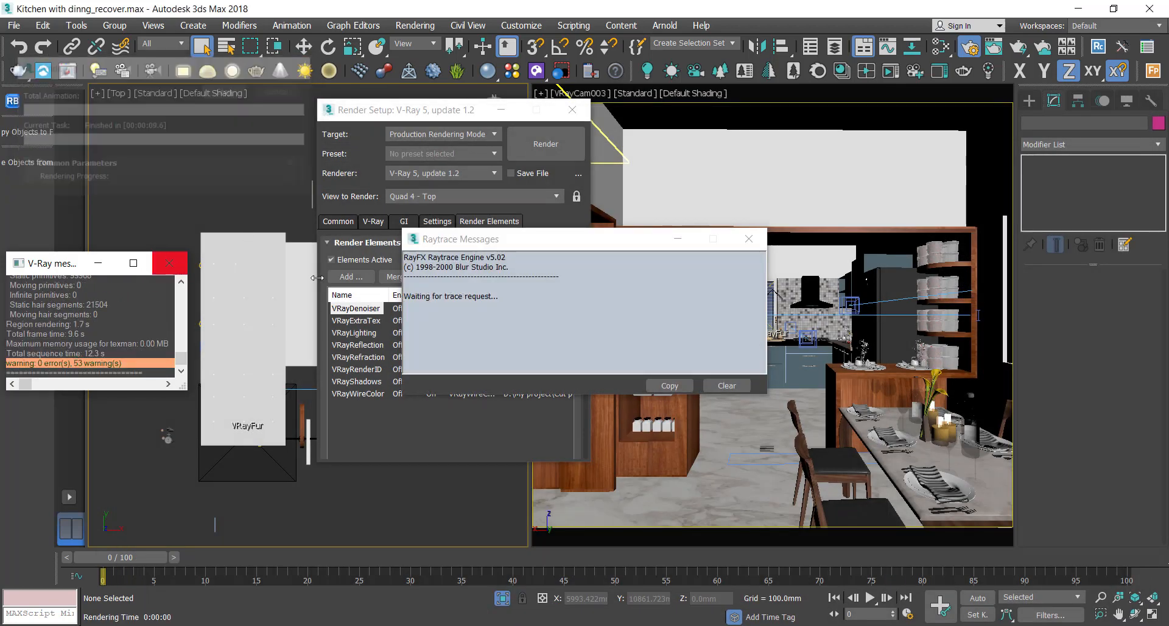
click(749, 239)
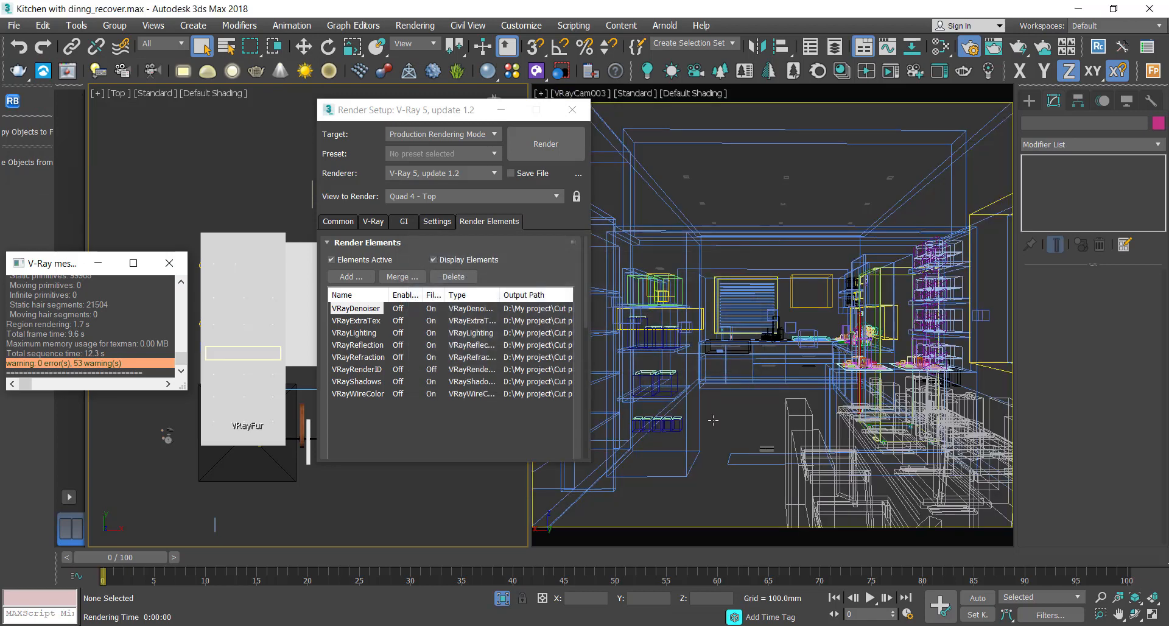
Render the VRayCam003 camera view in the V-Ray Frame Buffer and show the whole image at 25%.
click(724, 415)
click(67, 71)
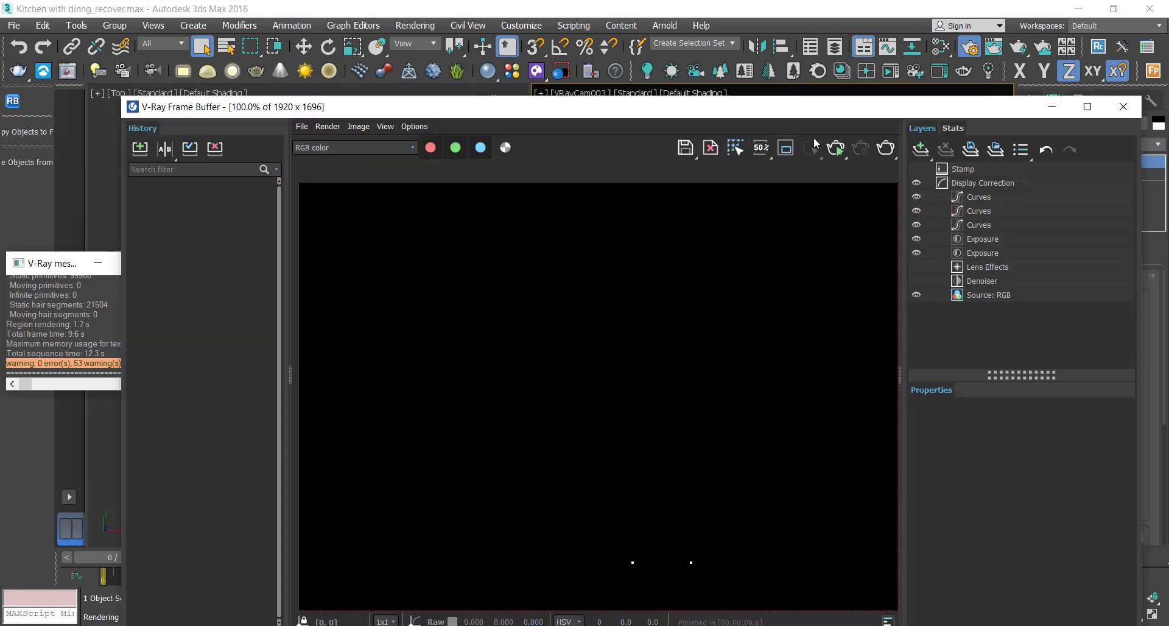
click(885, 148)
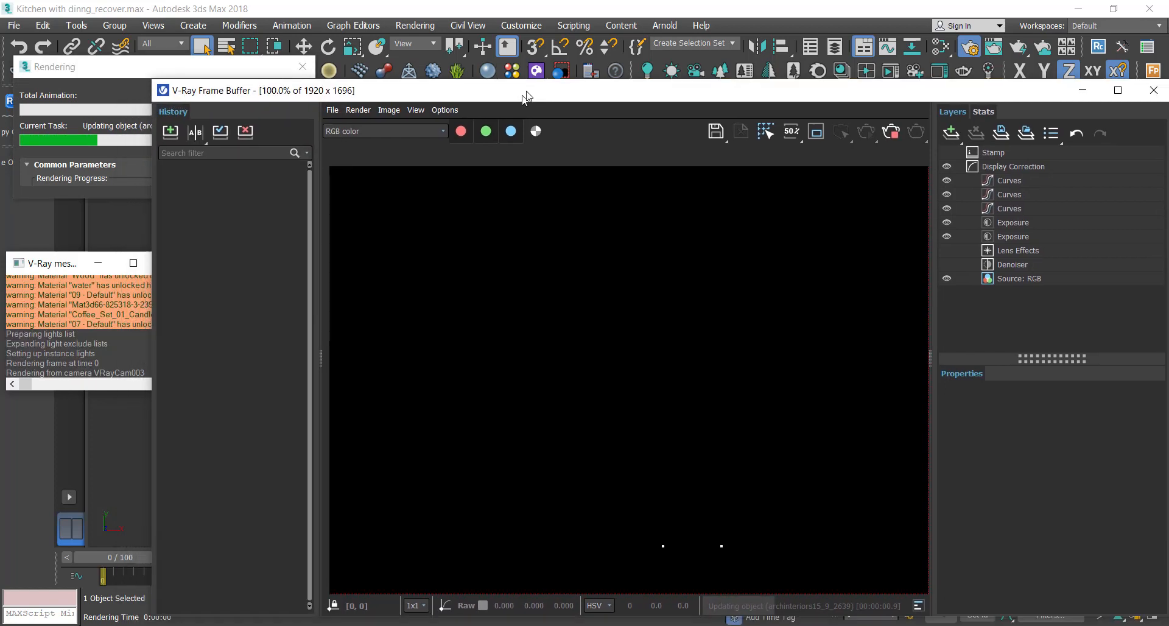
drag(527, 98, 568, 45)
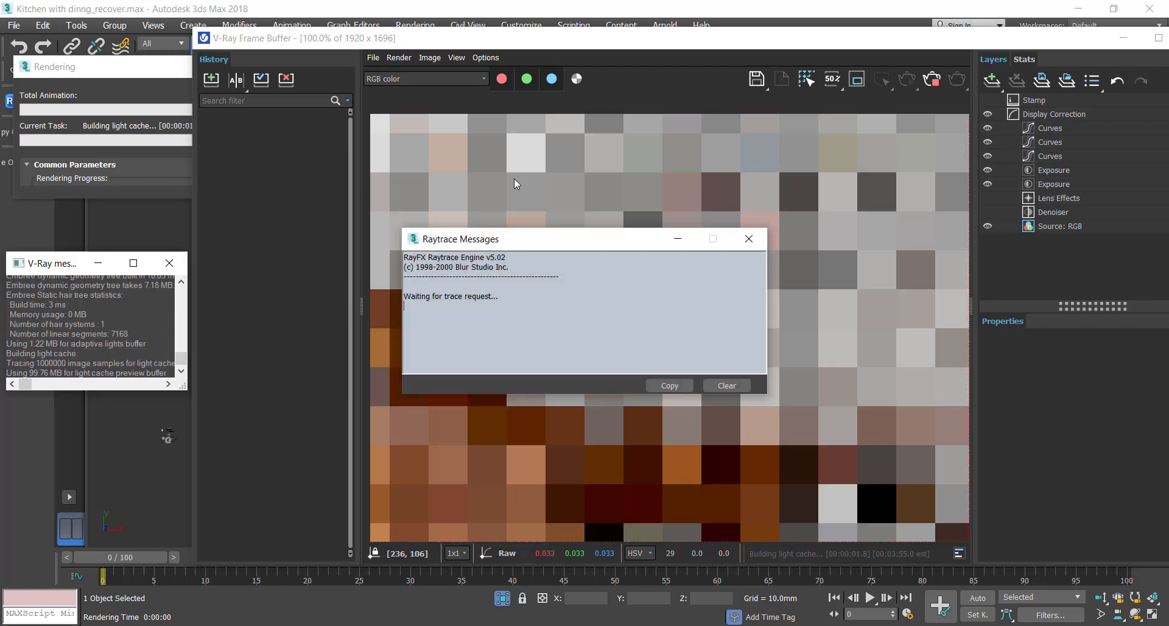
scroll(556, 188, down, 2)
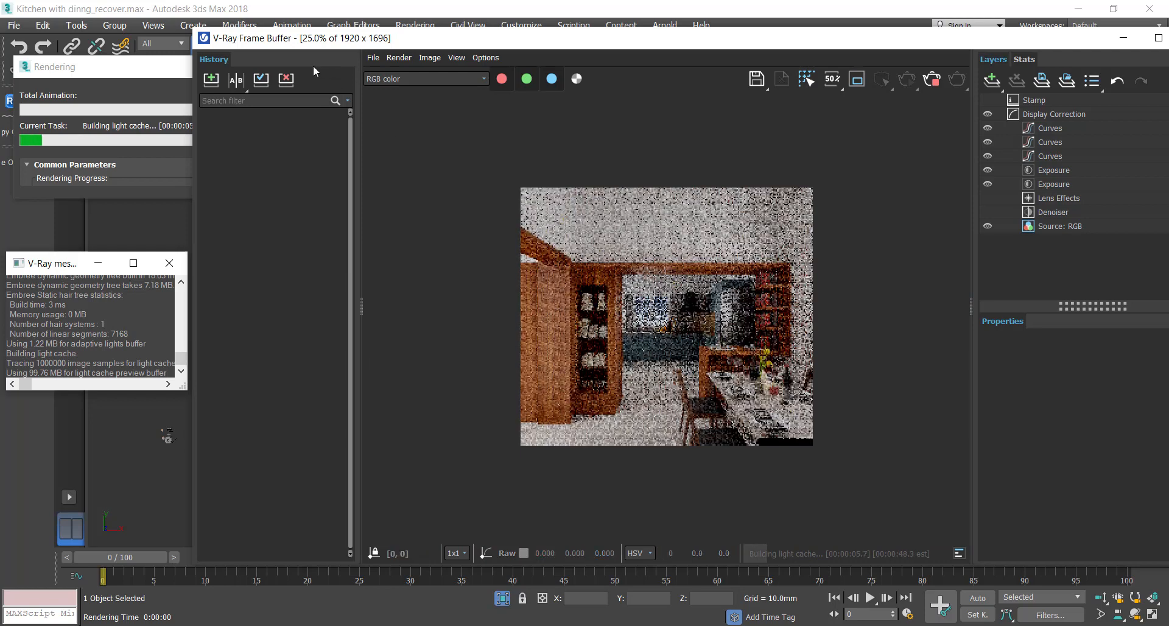
Examine the Alpha, VRayDenoiser, VRayExtraTex and VRayLighting channels of the running render one after another.
click(440, 80)
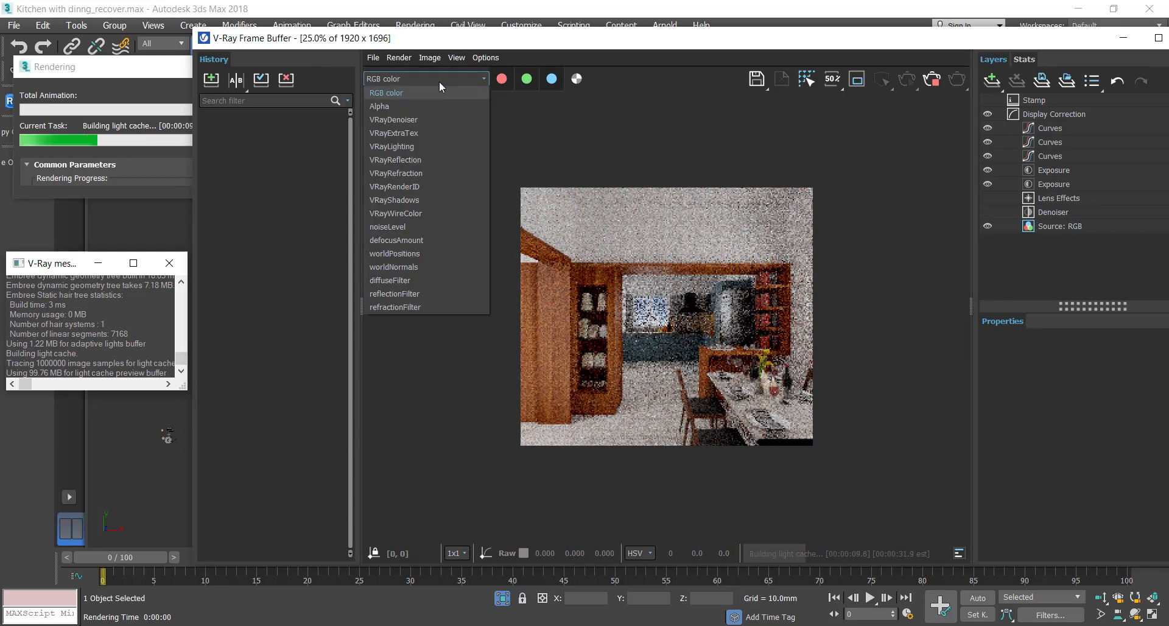
click(457, 44)
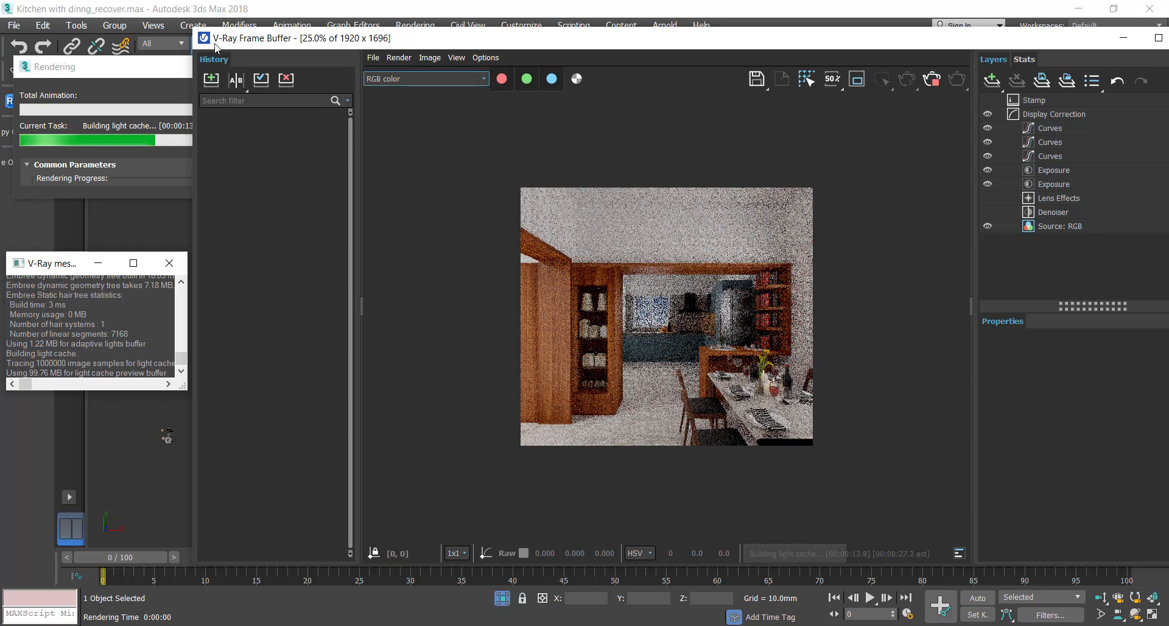
click(420, 79)
click(415, 106)
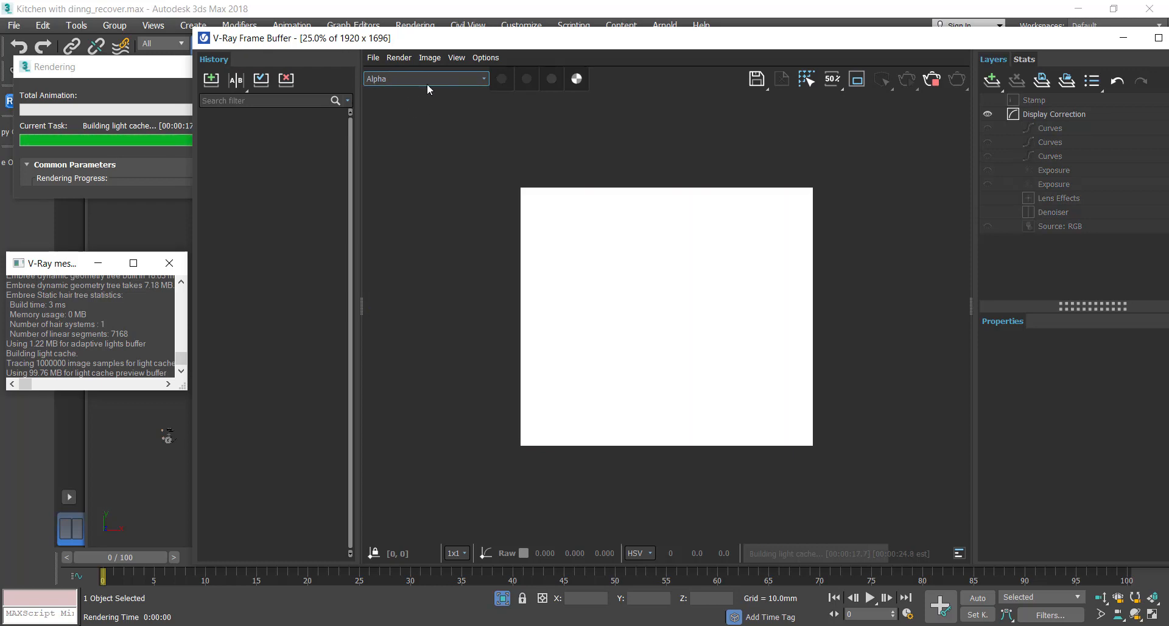
click(426, 79)
click(412, 119)
click(431, 79)
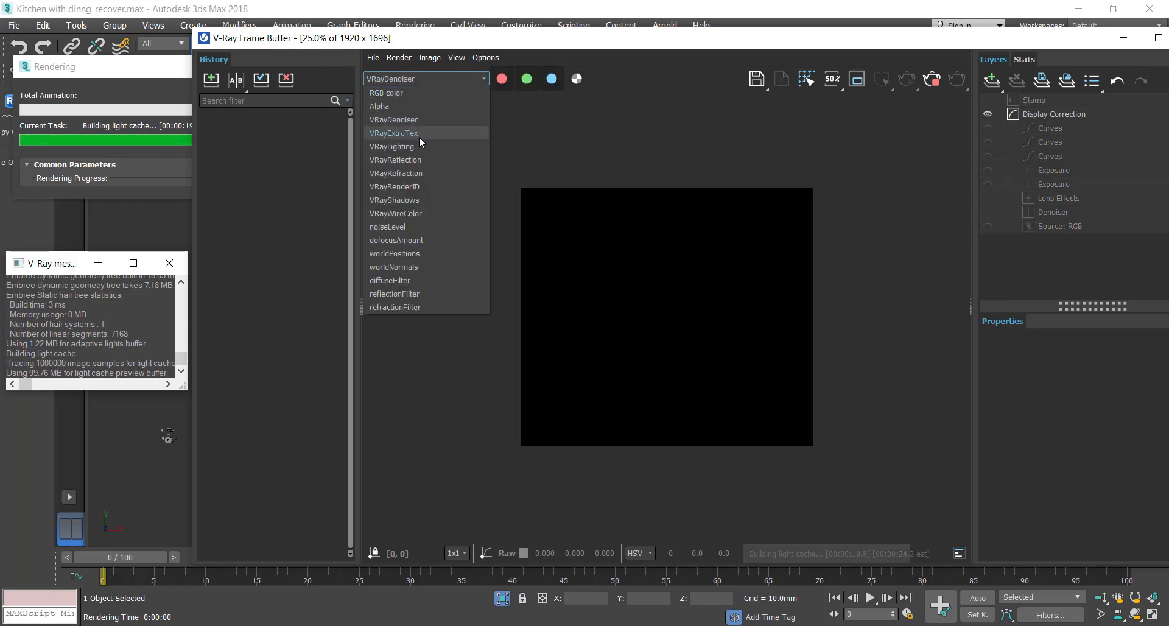
click(418, 135)
click(416, 80)
click(407, 144)
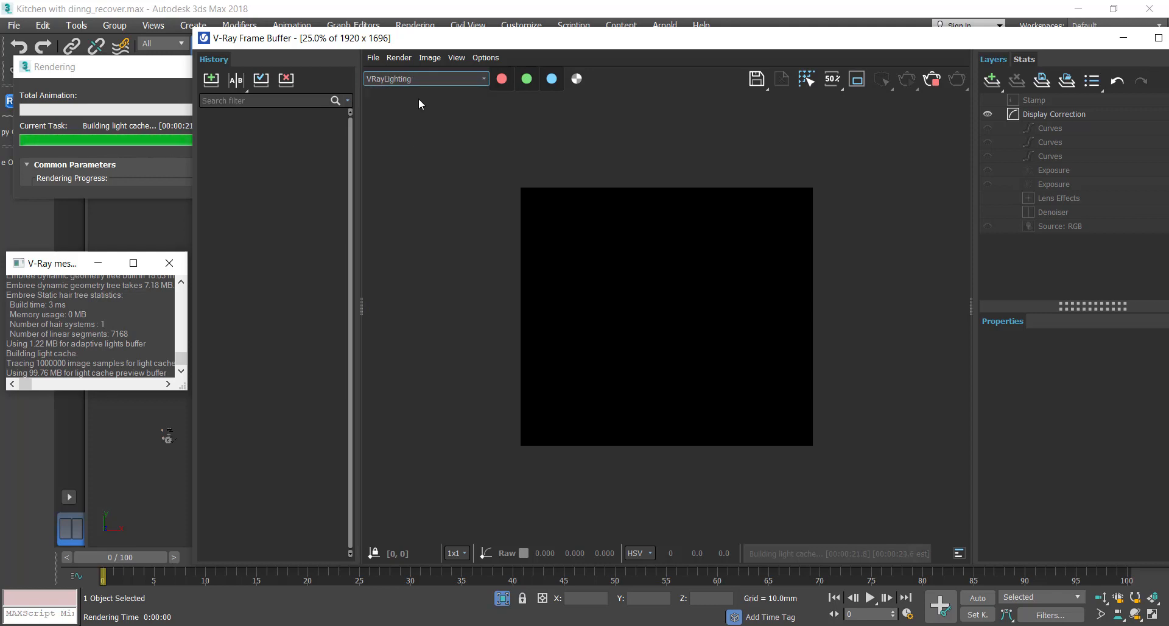
Examine the VRayRenderID, VRayWireColor, noiseLevel and worldPositions channels, and return the display to RGB color.
click(425, 81)
click(404, 186)
click(412, 79)
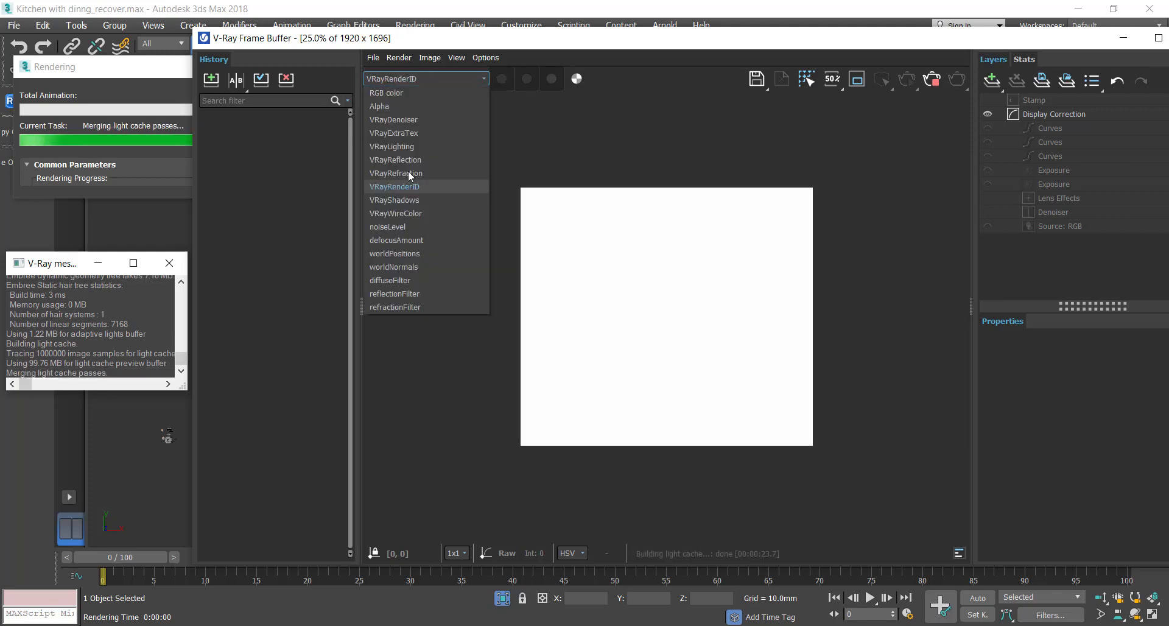
click(403, 213)
click(415, 80)
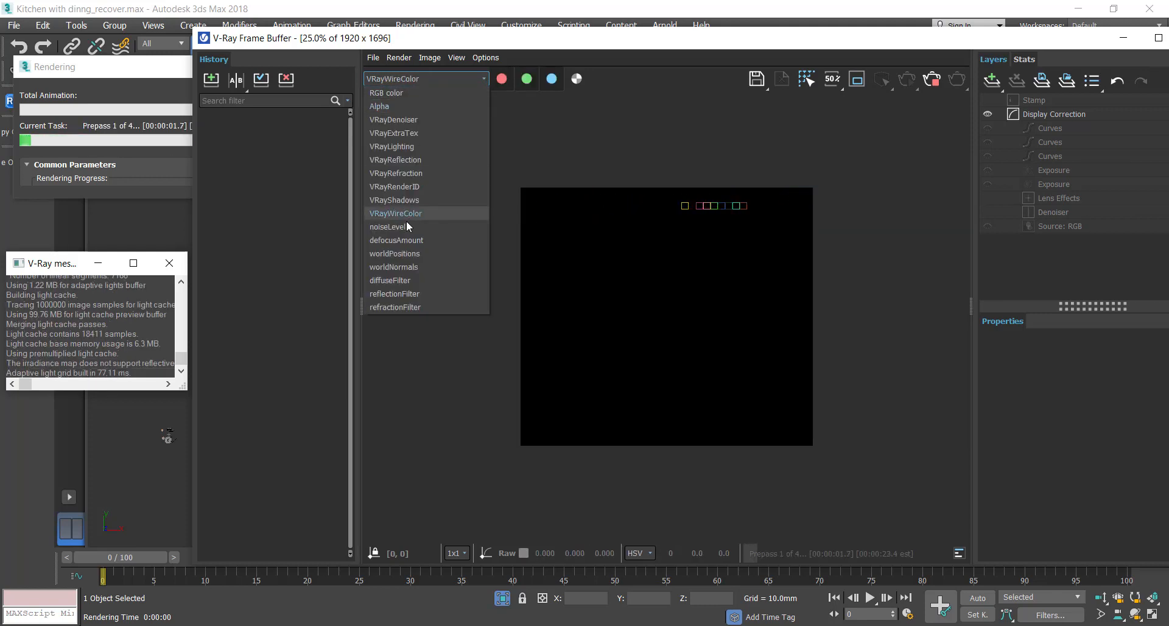
click(405, 226)
click(426, 79)
click(421, 253)
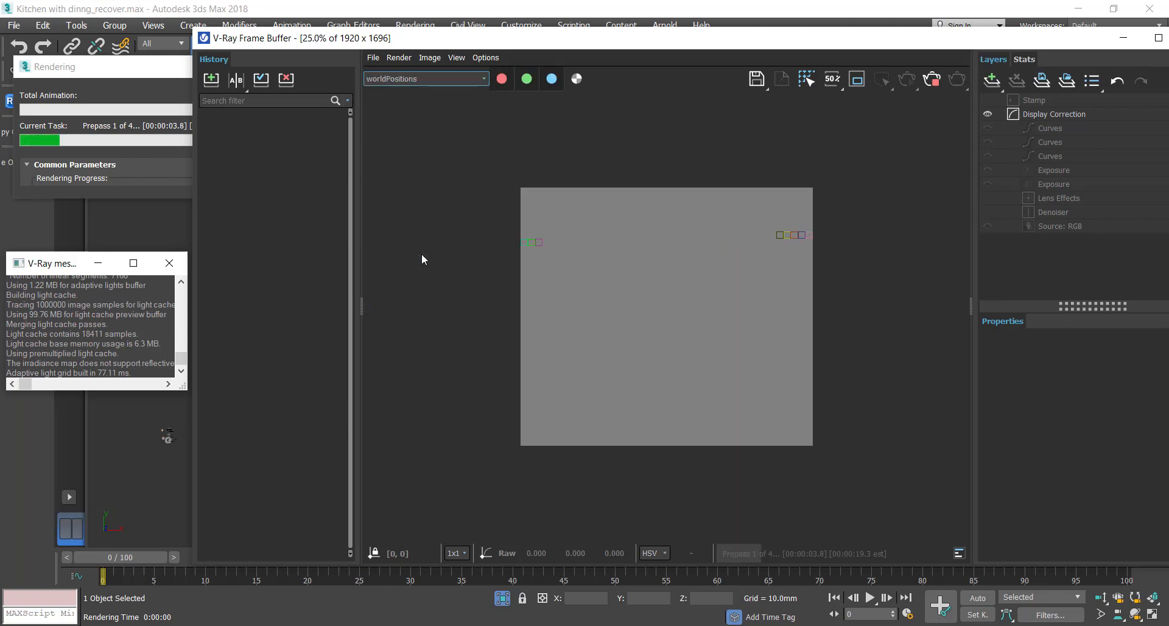
click(435, 81)
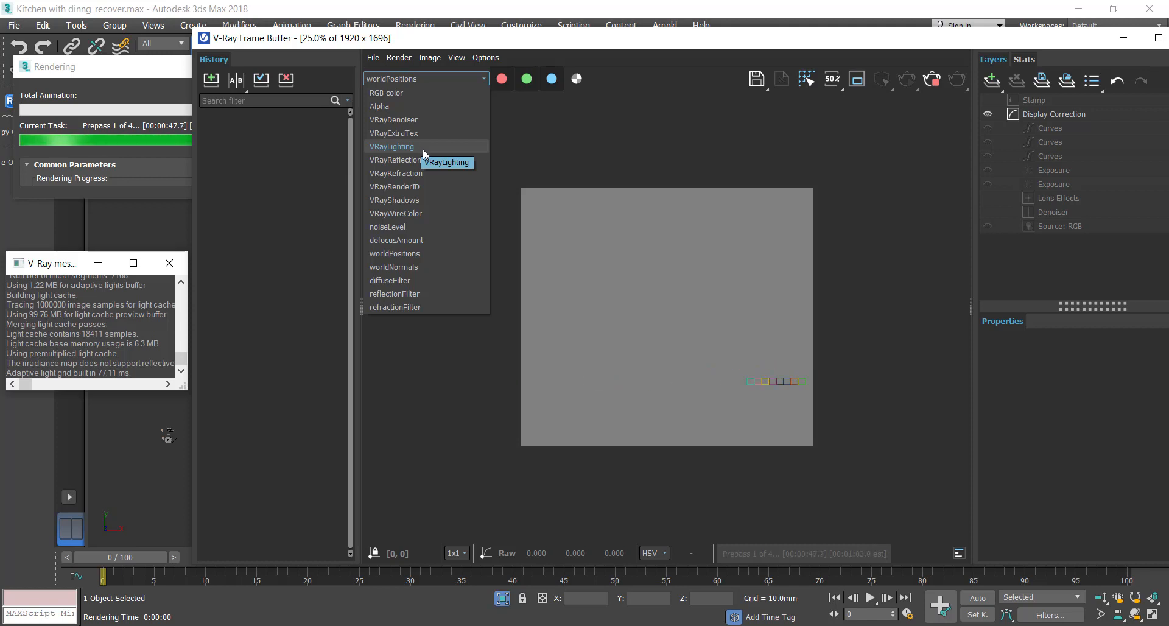
click(405, 95)
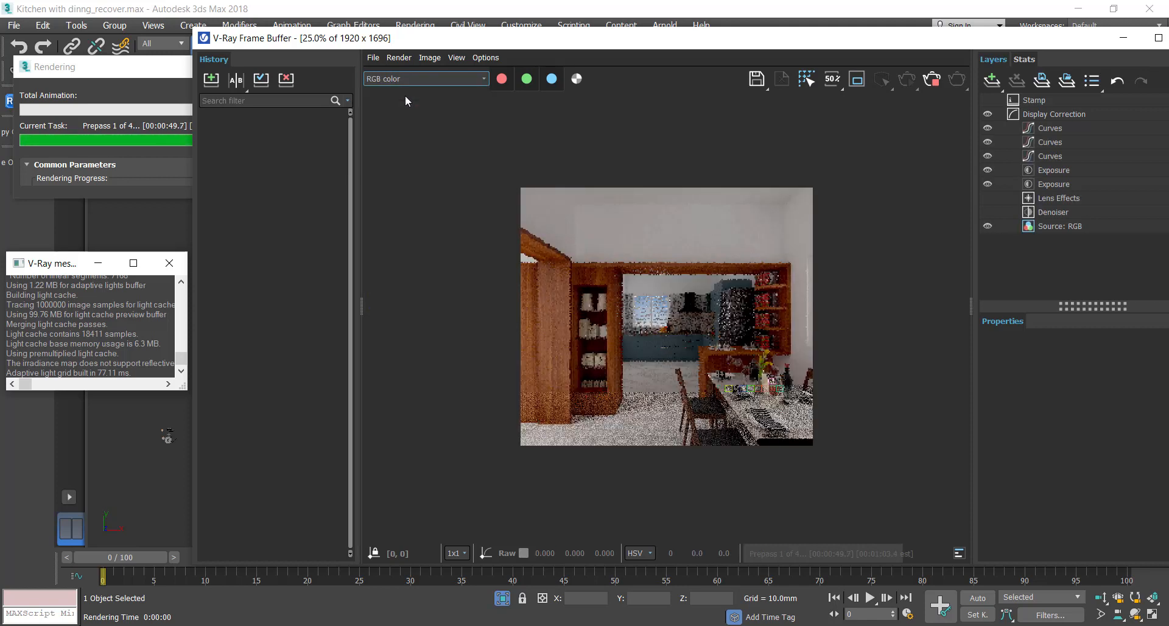
Check the Alpha and VRayDenoiser channels again and switch back to RGB color to compare them with the main image.
click(414, 79)
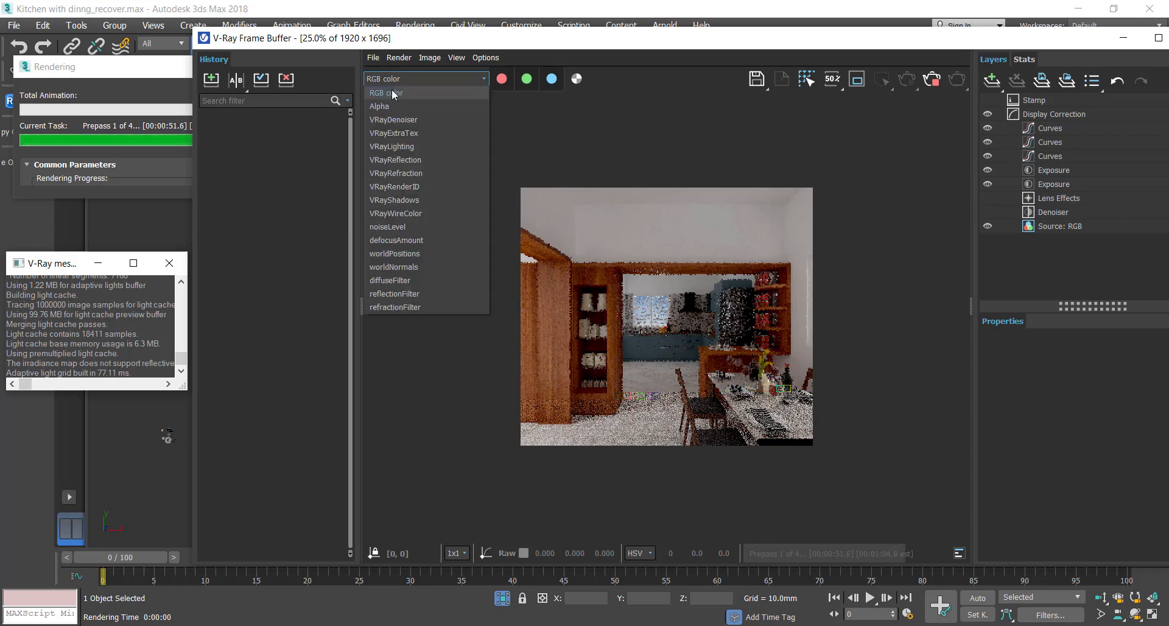
click(392, 90)
click(401, 75)
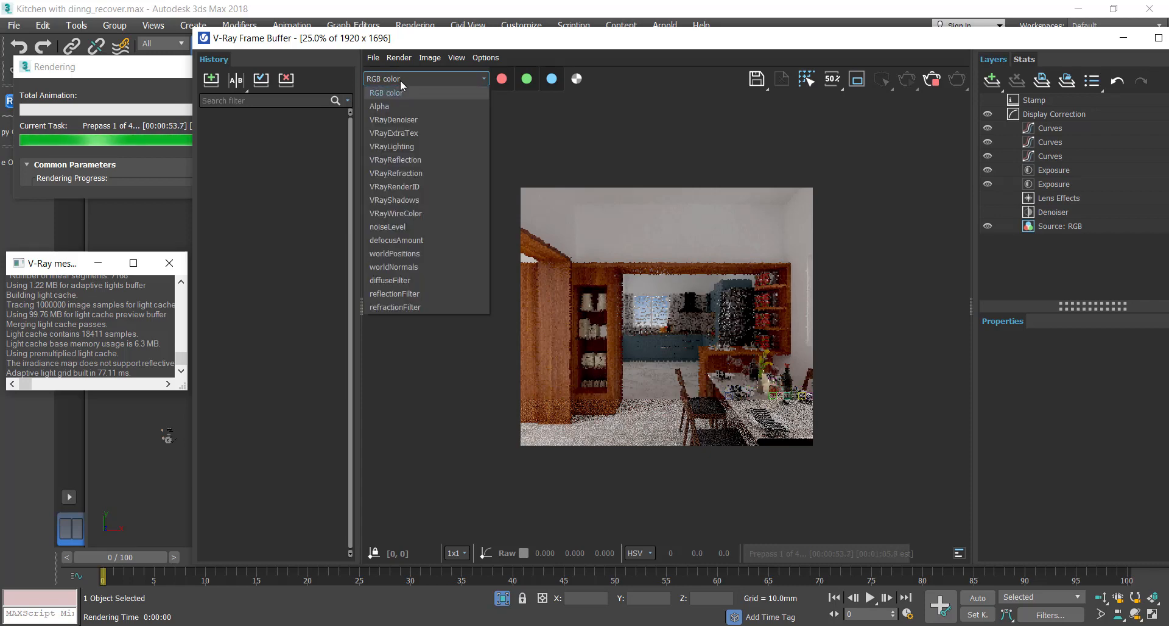
click(386, 105)
click(407, 78)
click(400, 119)
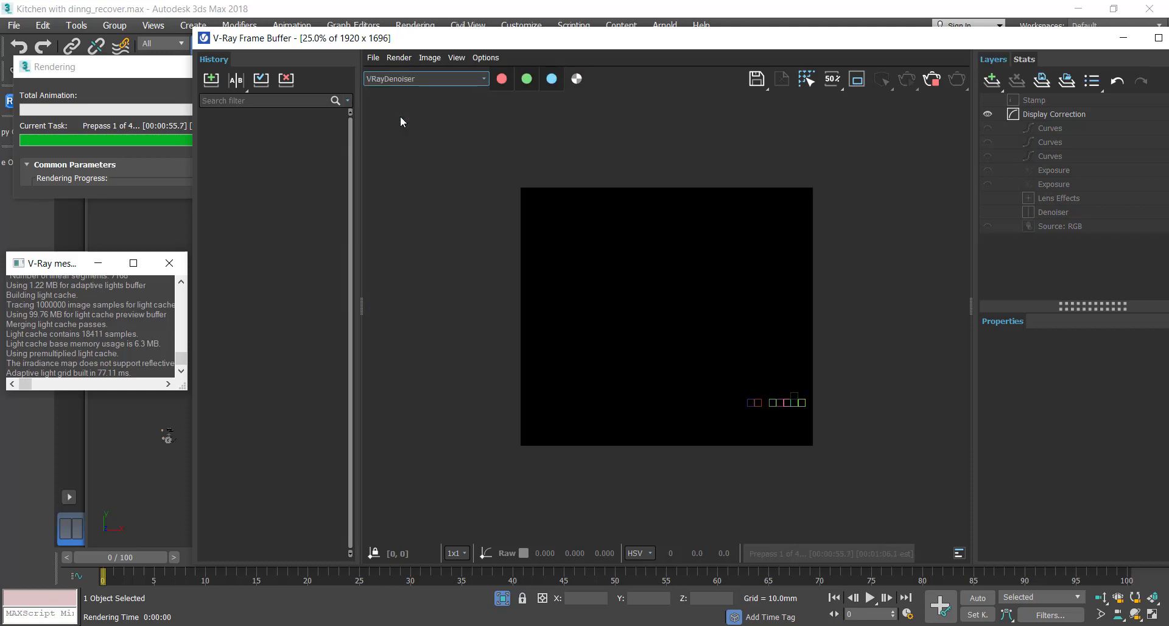
click(409, 79)
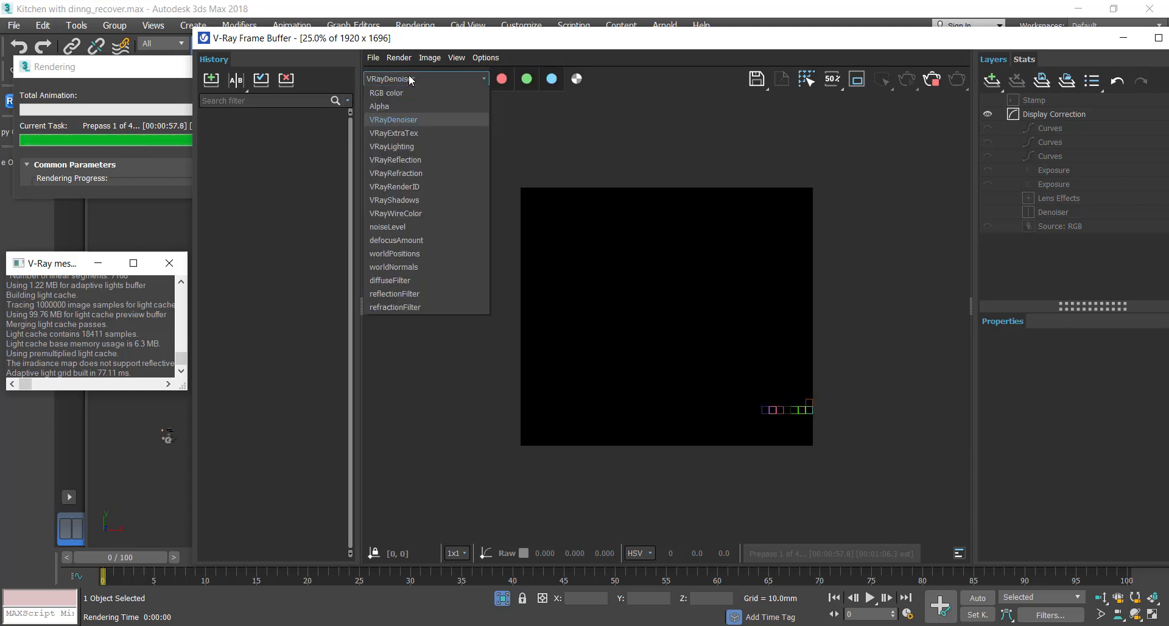
click(401, 92)
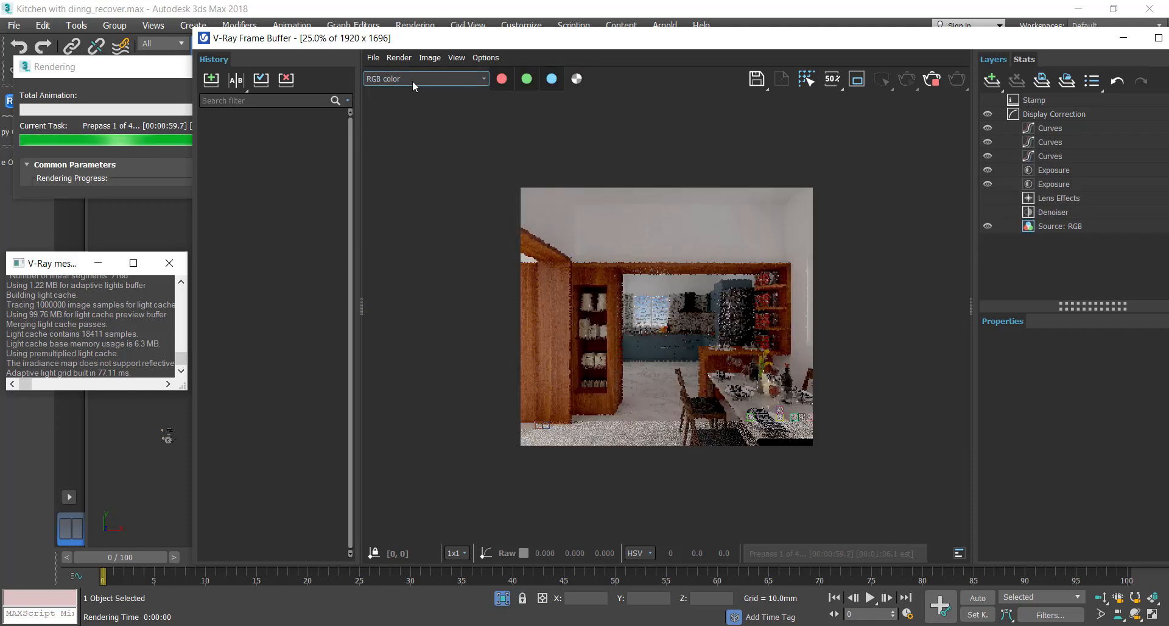
click(414, 78)
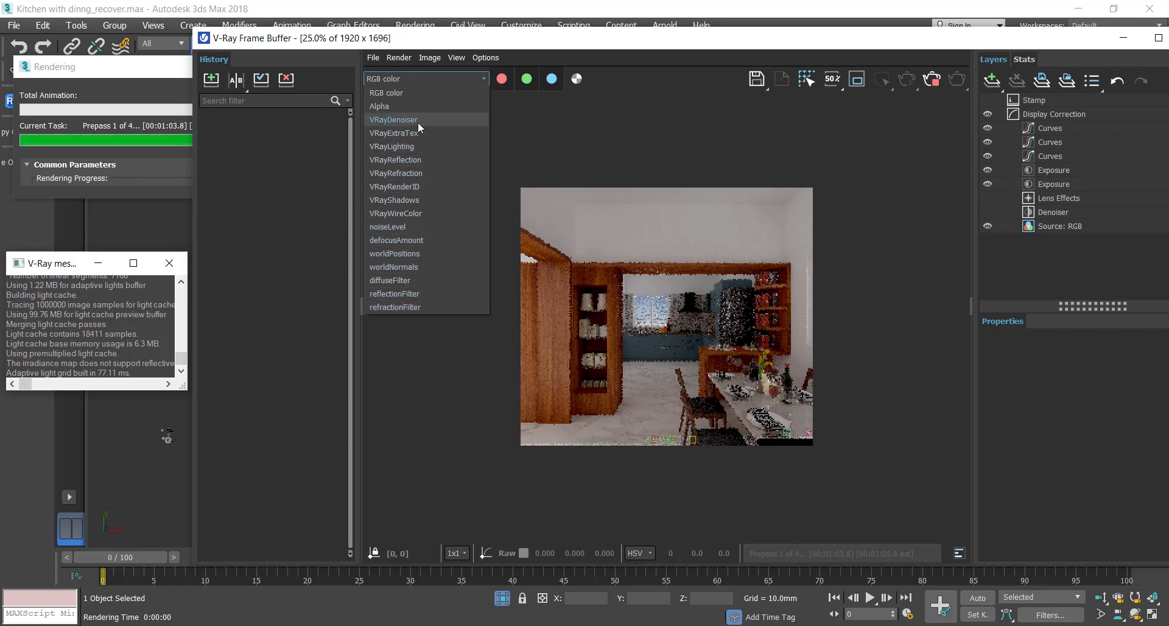
click(393, 81)
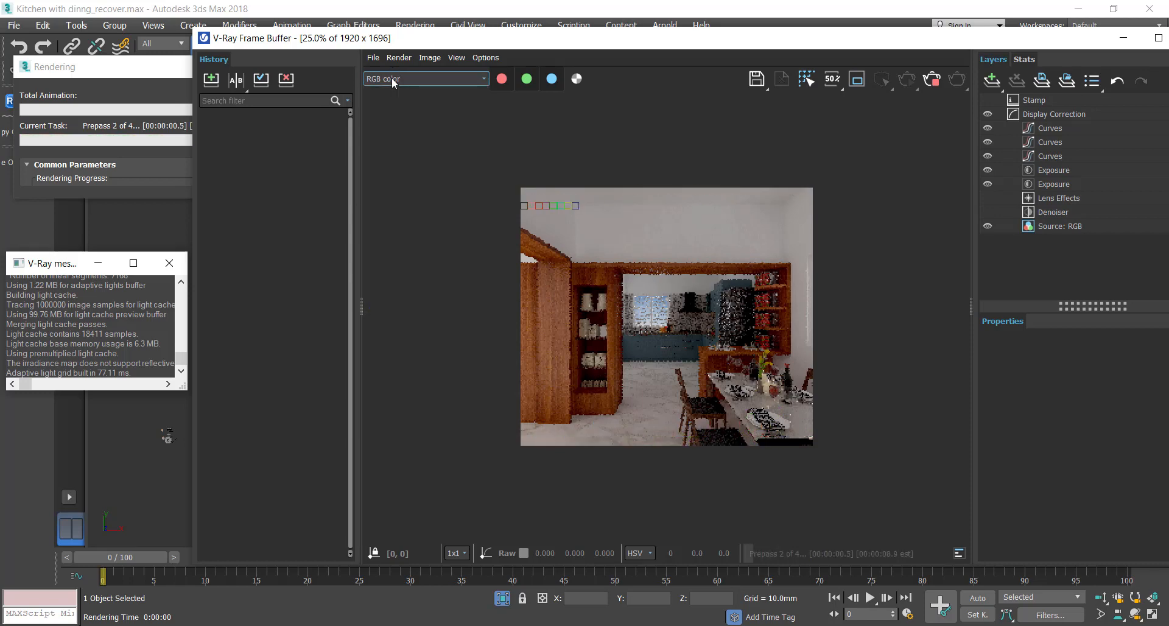